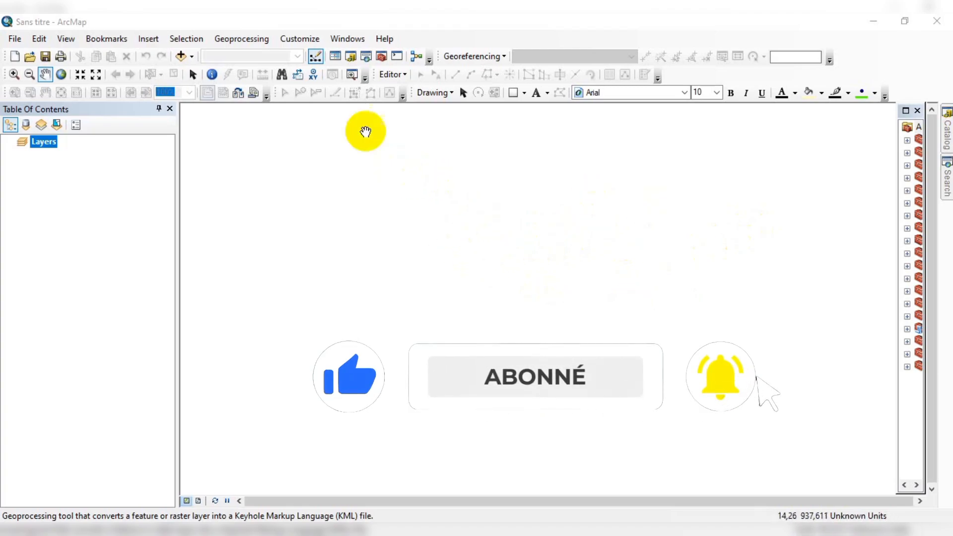
Add the Réseau hydro.shp shapefile from the GPS VALLEE folder to the map
left_click(182, 57)
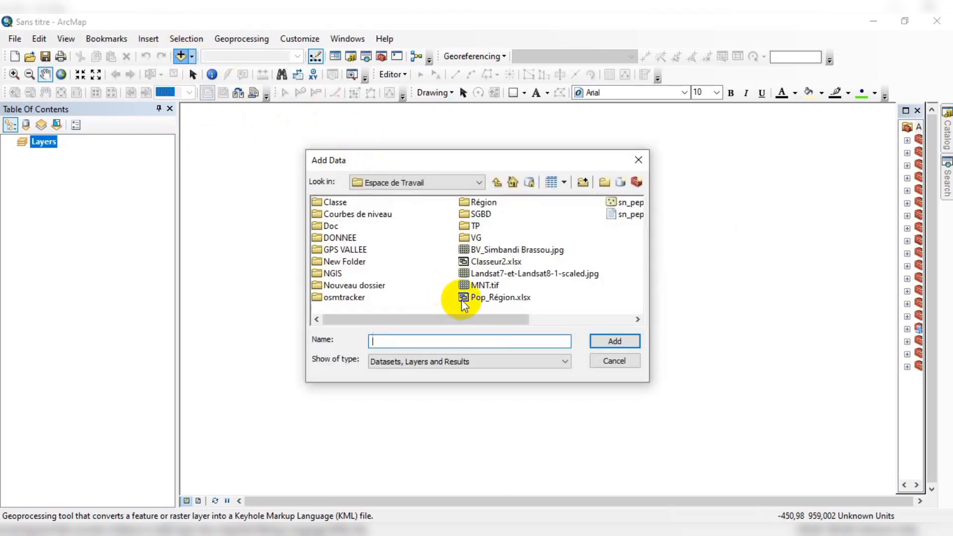
double_click(338, 250)
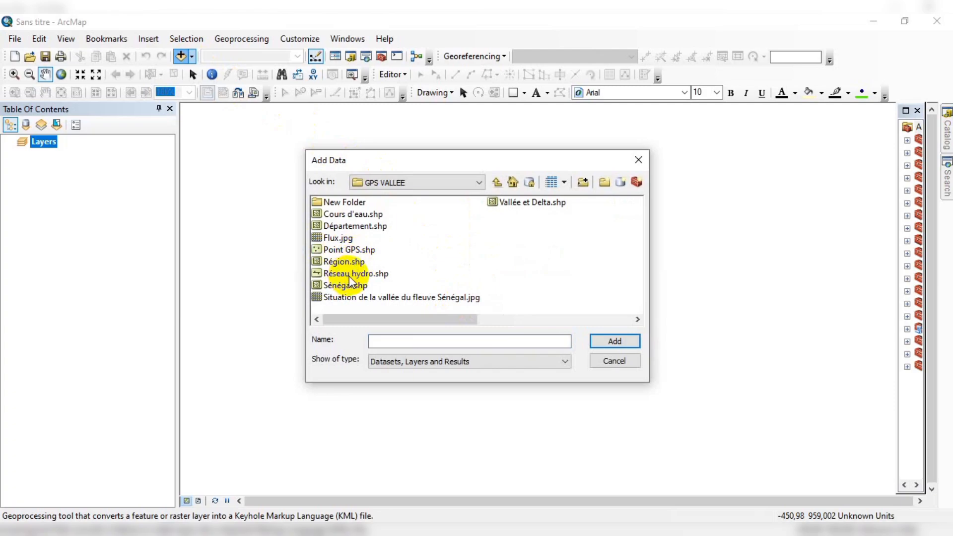
left_click(350, 277)
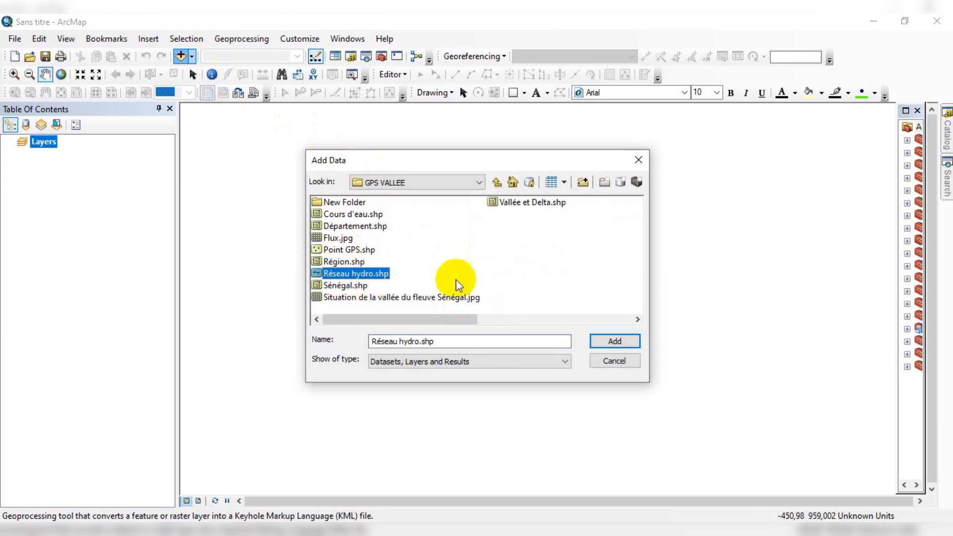
left_click(614, 342)
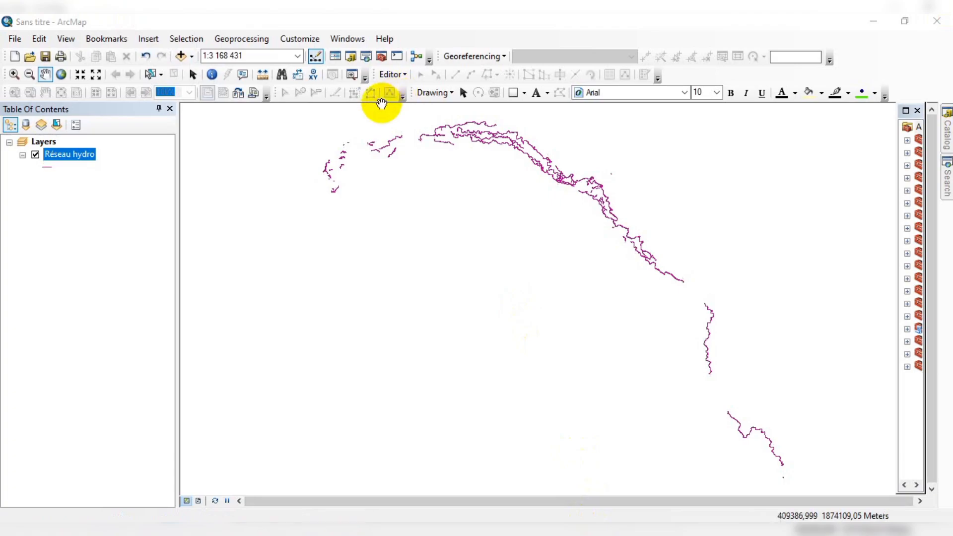
scroll(538, 198, "down", 1)
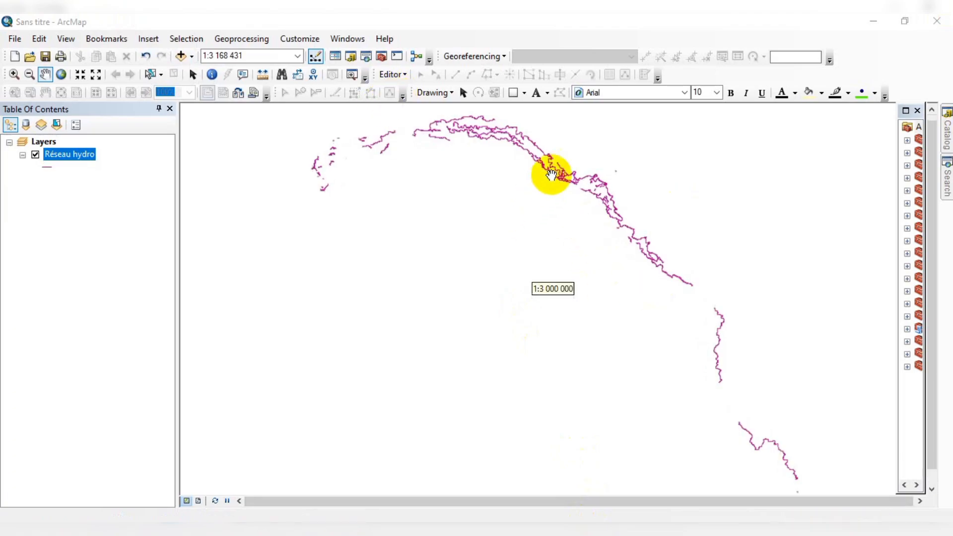
scroll(554, 171, "up", 1)
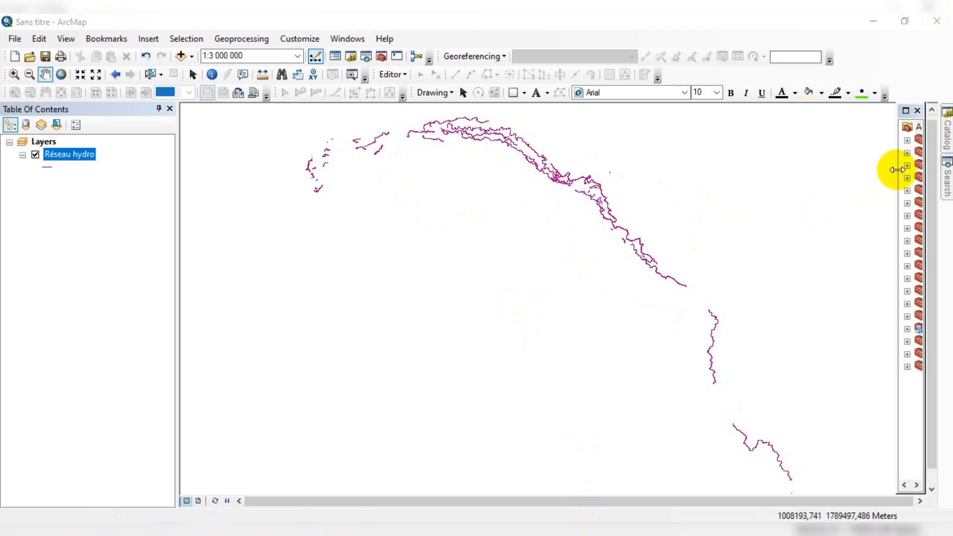
Widen ArcToolbox so the tool names are readable and expand the Conversion Tools toolbox
left_click_drag(897, 169, 770, 177)
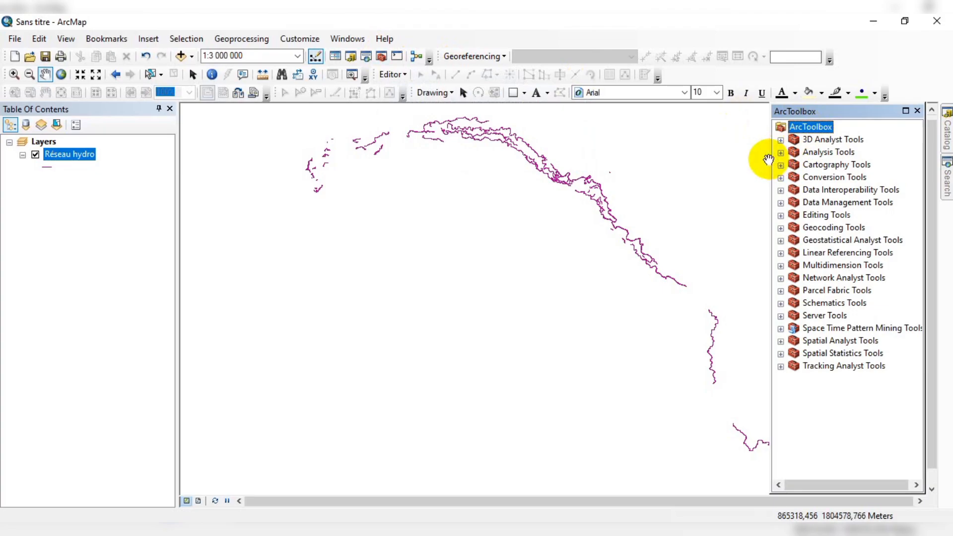
left_click_drag(770, 158, 804, 159)
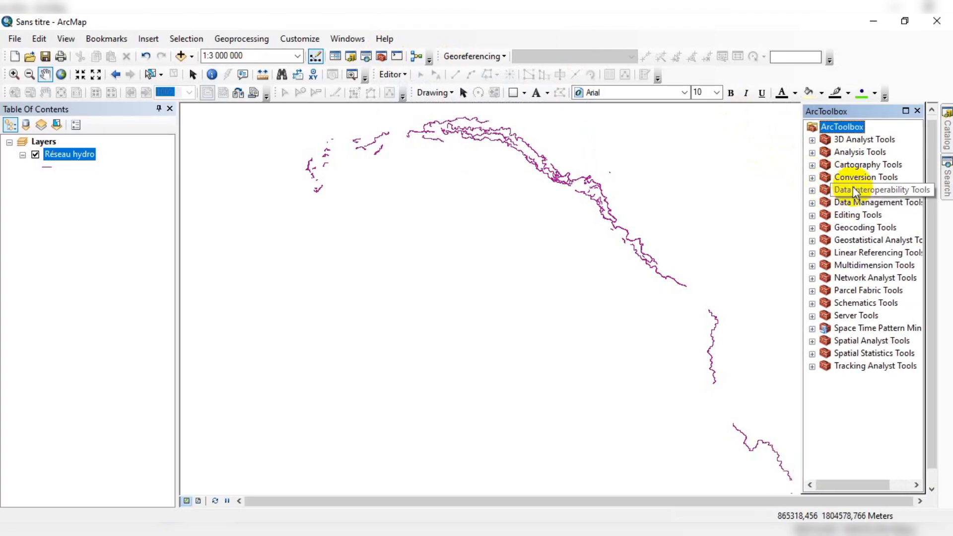
left_click(812, 177)
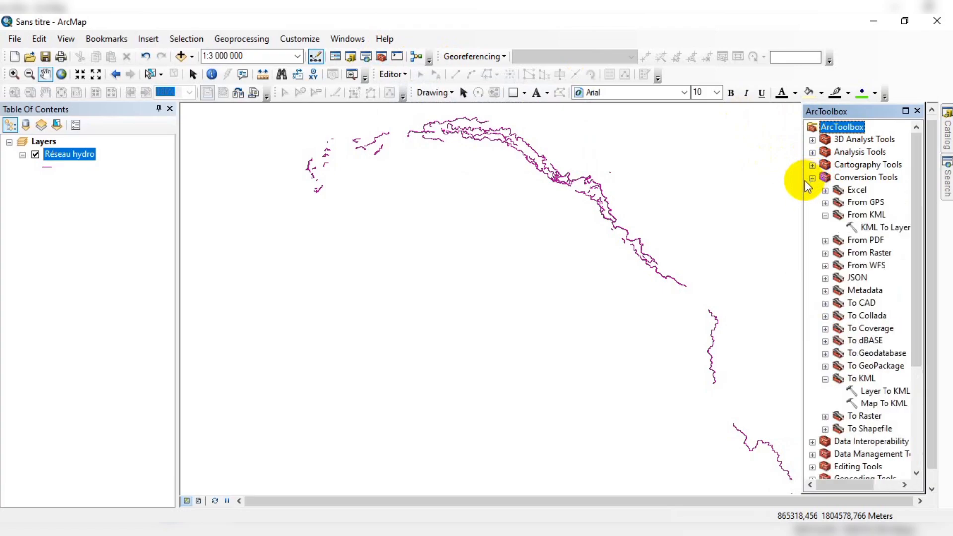
left_click_drag(803, 182, 745, 183)
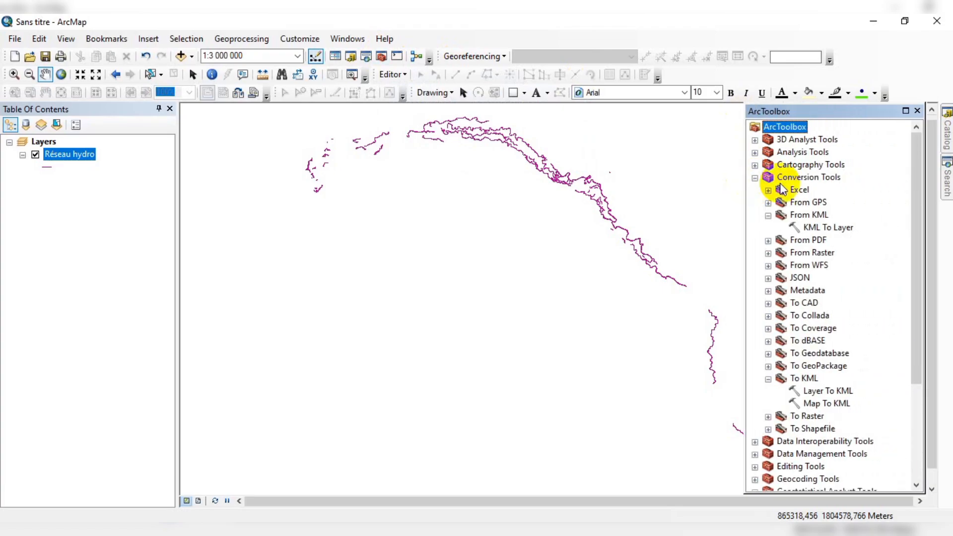
left_click(805, 176)
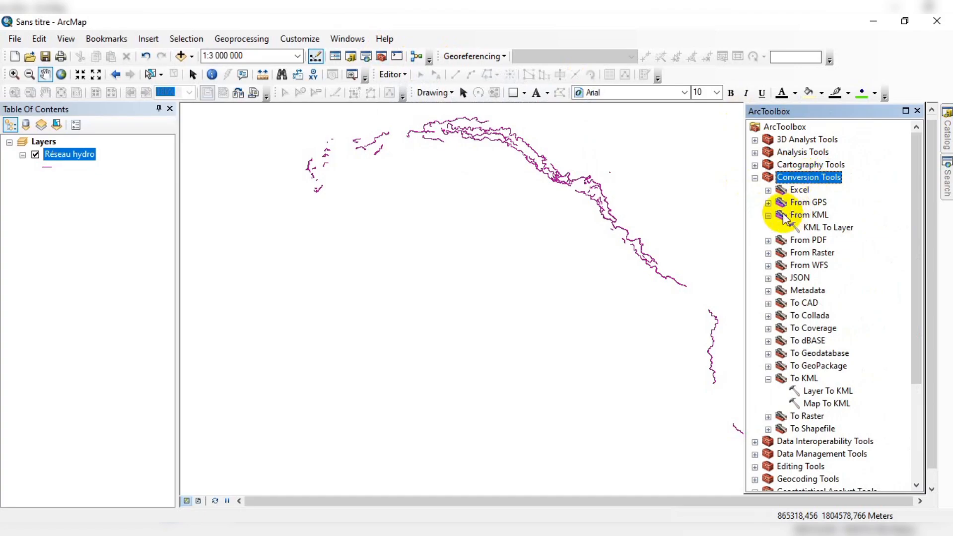
Examine the KML To Layer and Layer To KML tools in the From KML and To KML toolsets
left_click(768, 216)
left_click(768, 216)
left_click(811, 214)
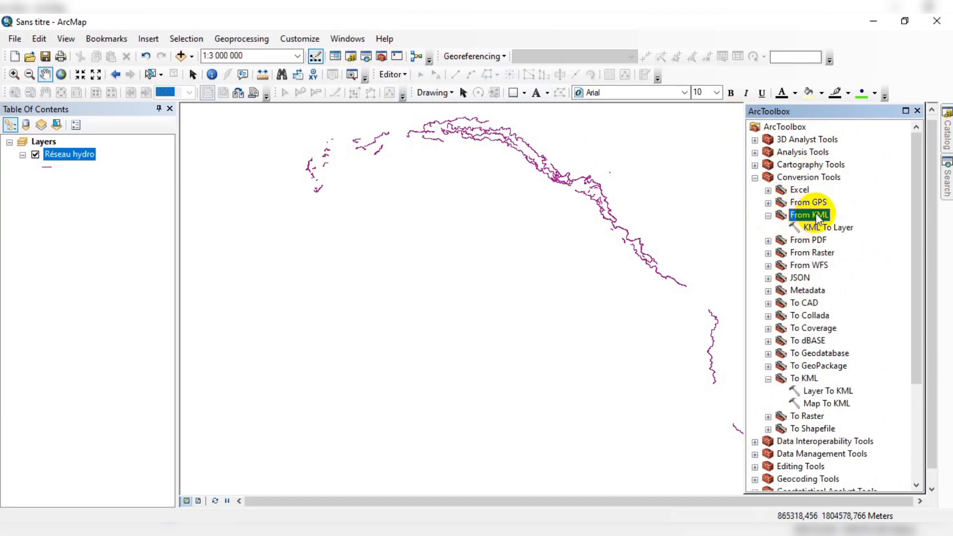
left_click(807, 228)
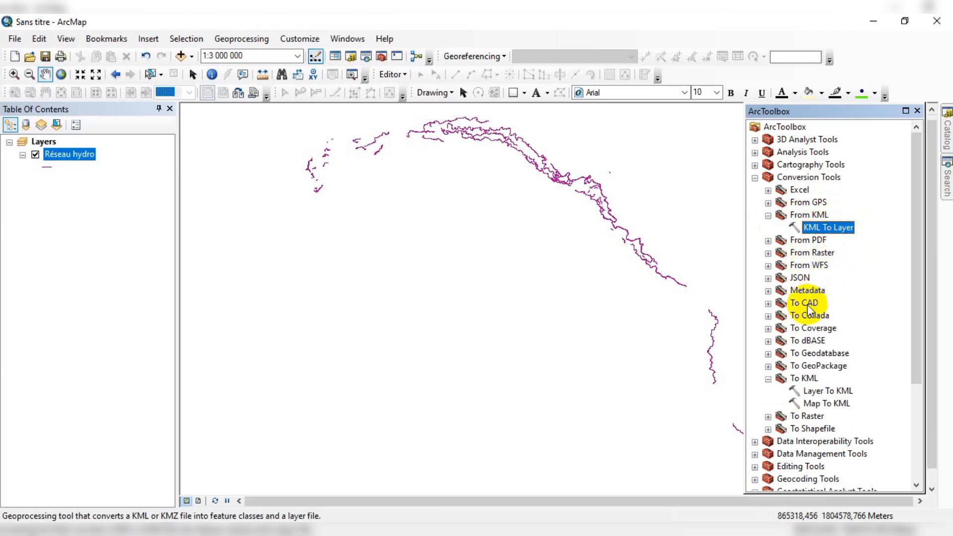
left_click(814, 392)
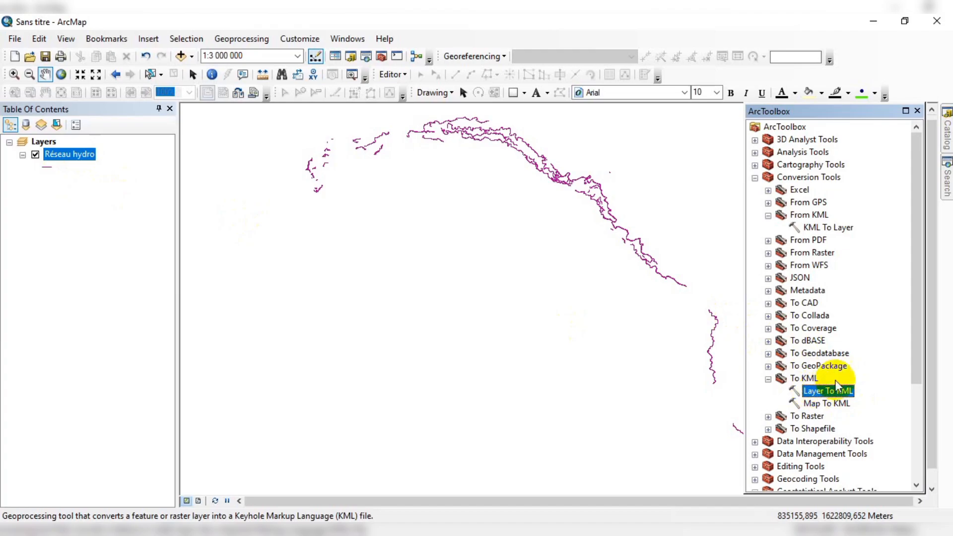
left_click(836, 228)
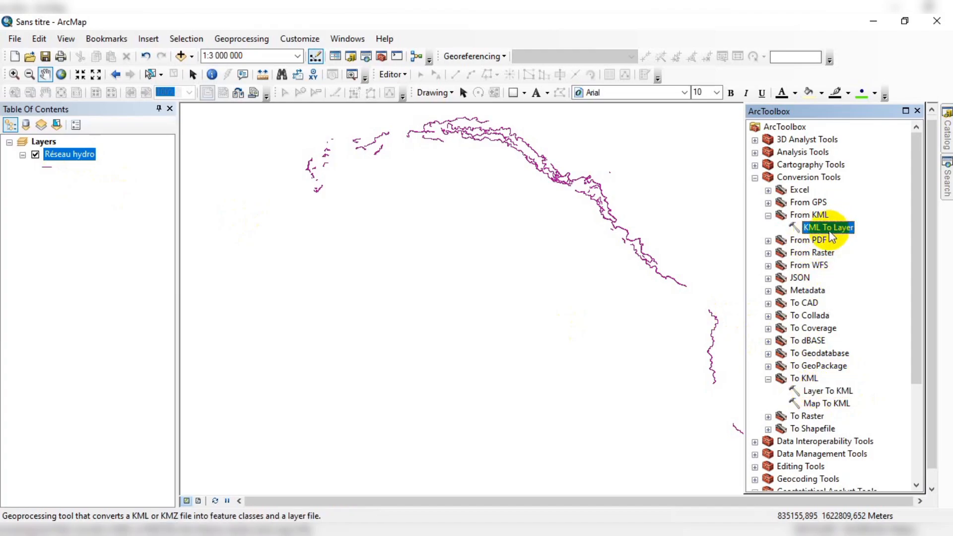
Open the Layer To KML tool and set Réseau hydro as the layer to convert
left_click(825, 394)
double_click(825, 394)
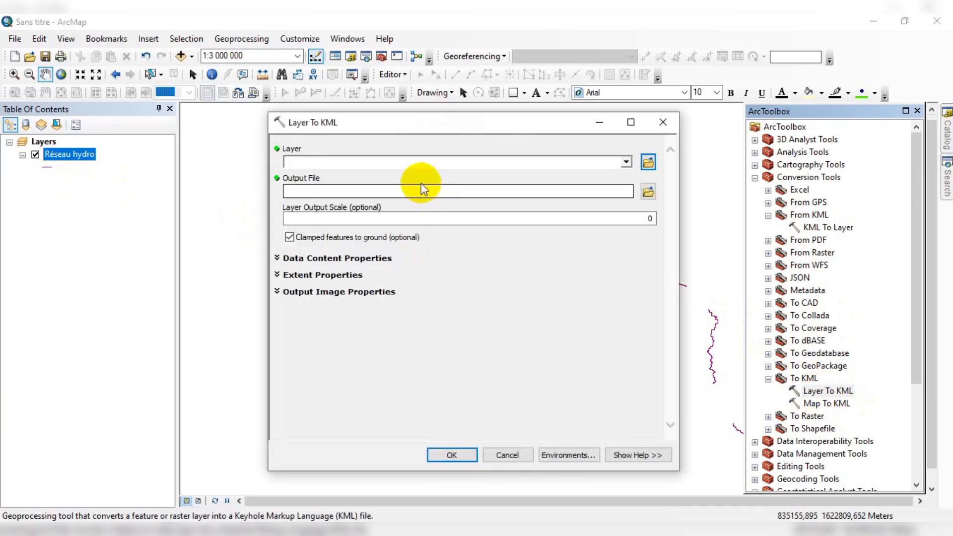
left_click_drag(463, 122, 433, 122)
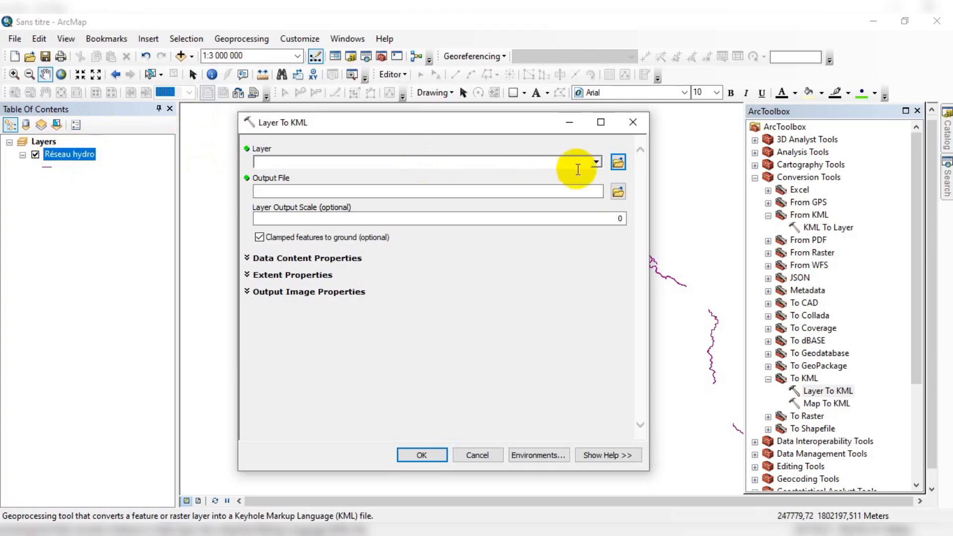
left_click(596, 162)
left_click(306, 177)
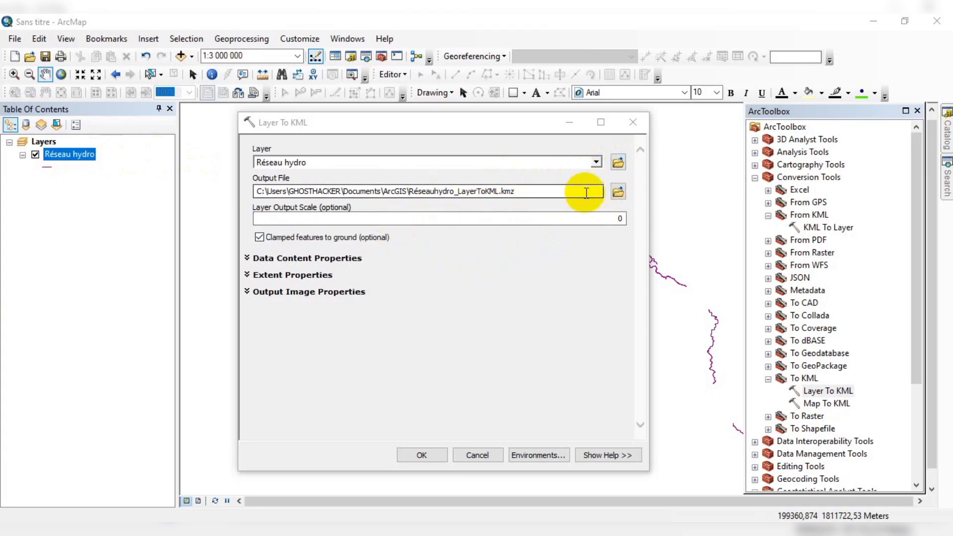
For the output location, create and open a folder named KLM inside GPS VALLEE, in Espace de Travail on the desktop
left_click(618, 193)
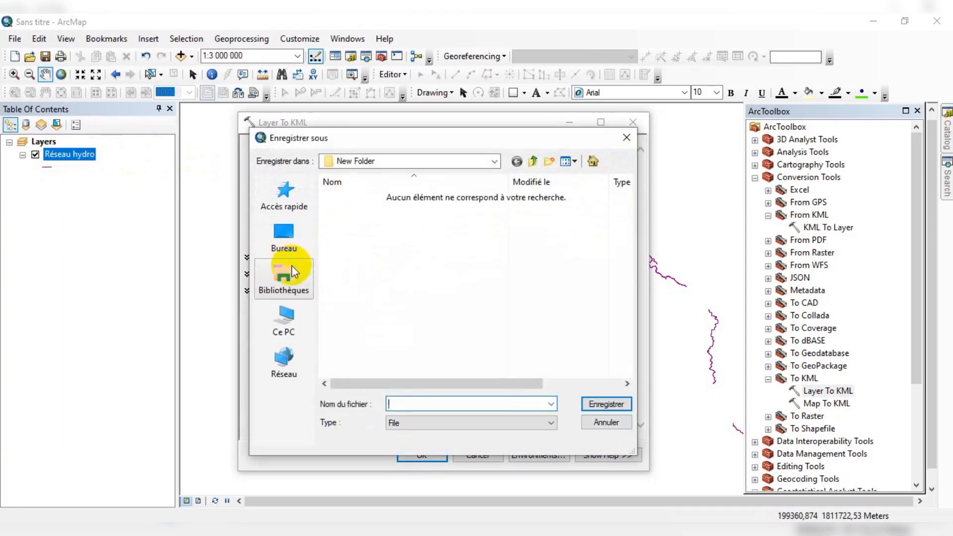
left_click(292, 241)
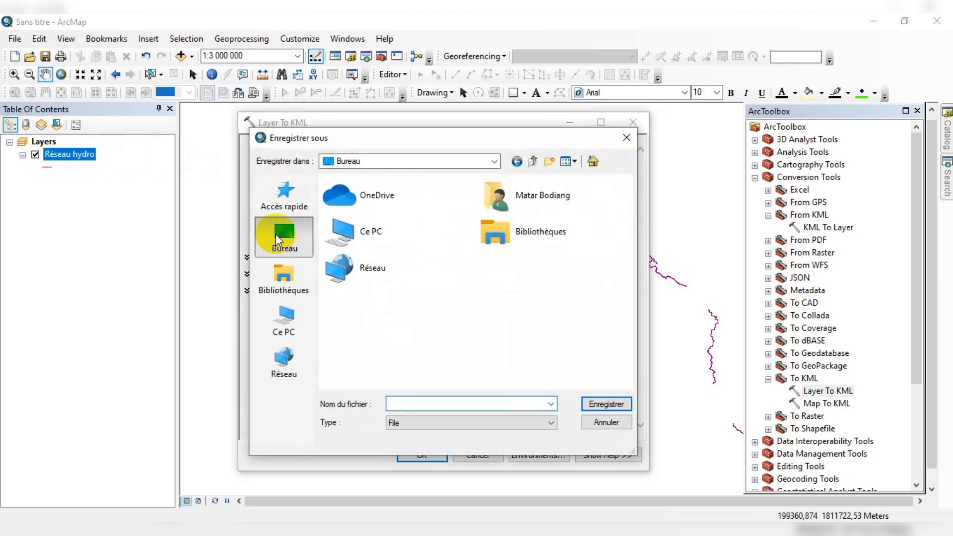
scroll(423, 326, "down", 3)
scroll(423, 326, "up", 3)
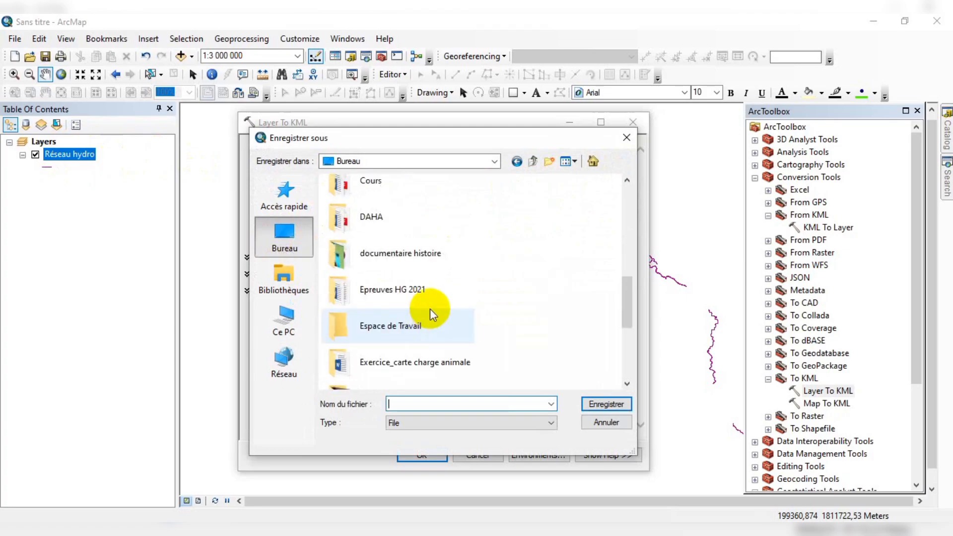
double_click(401, 319)
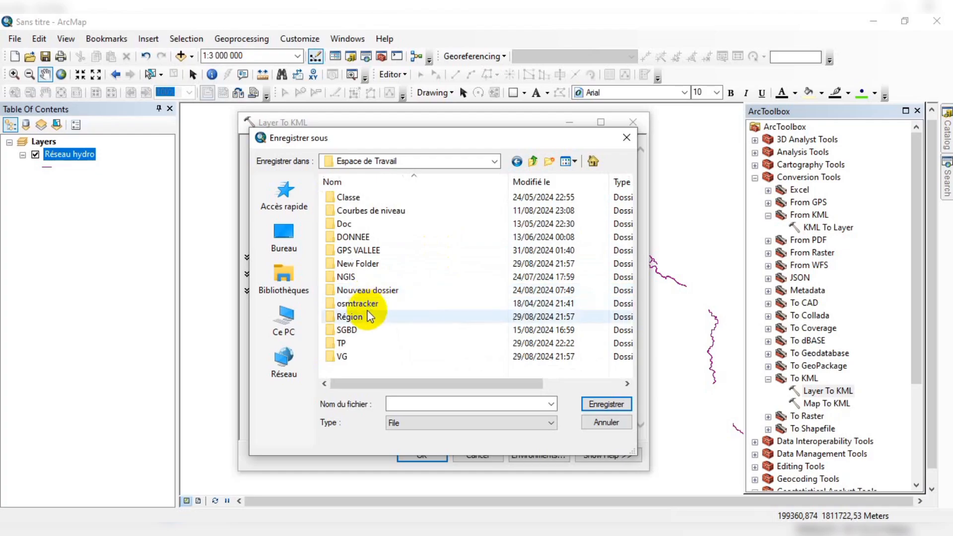
double_click(370, 250)
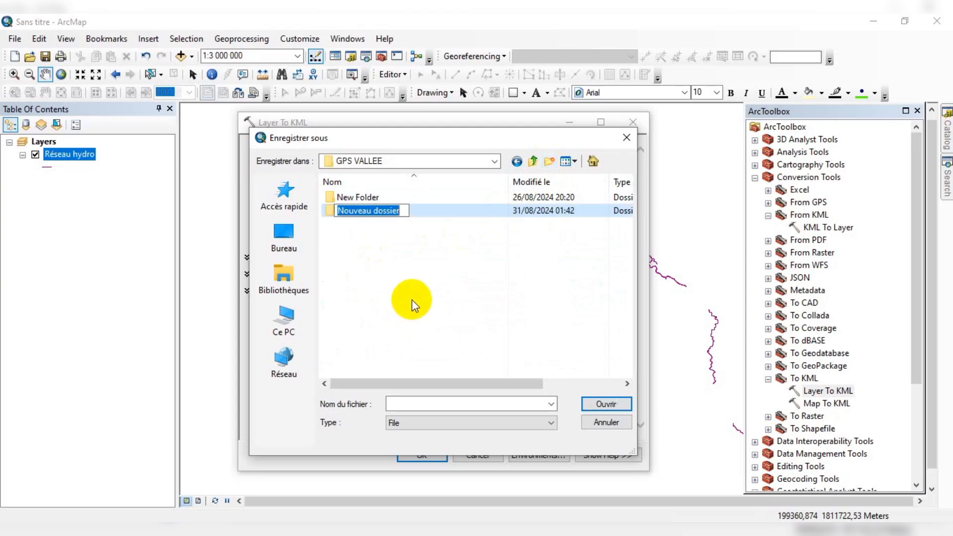
type("KLM")
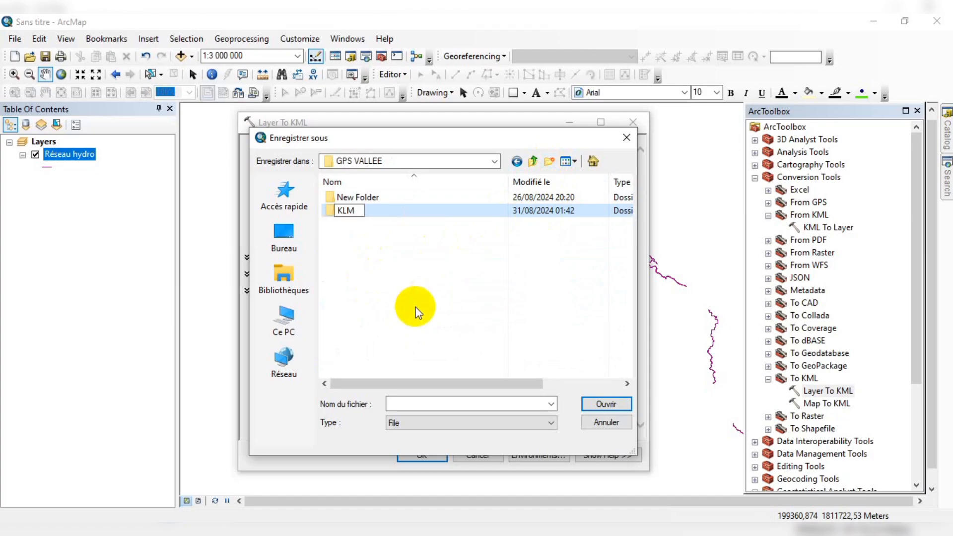
key("Return")
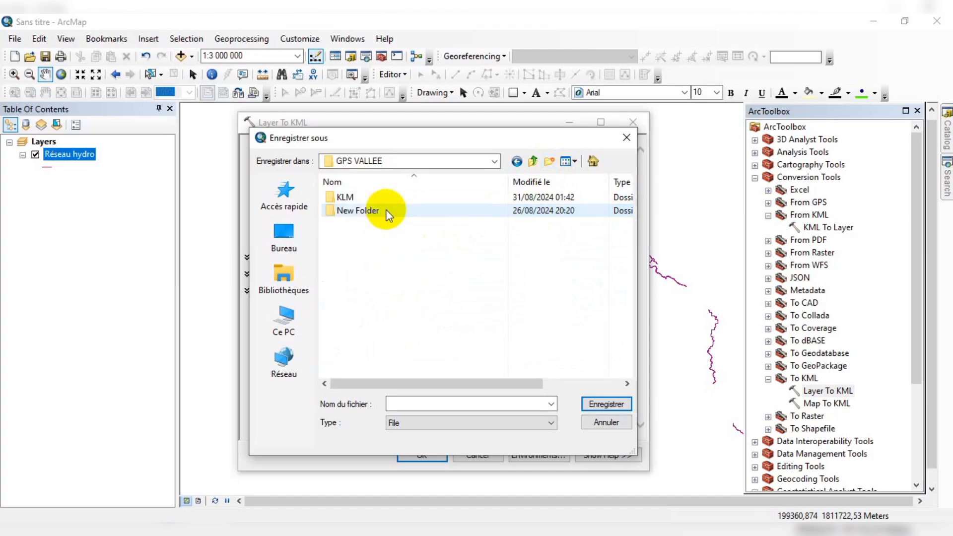
double_click(365, 197)
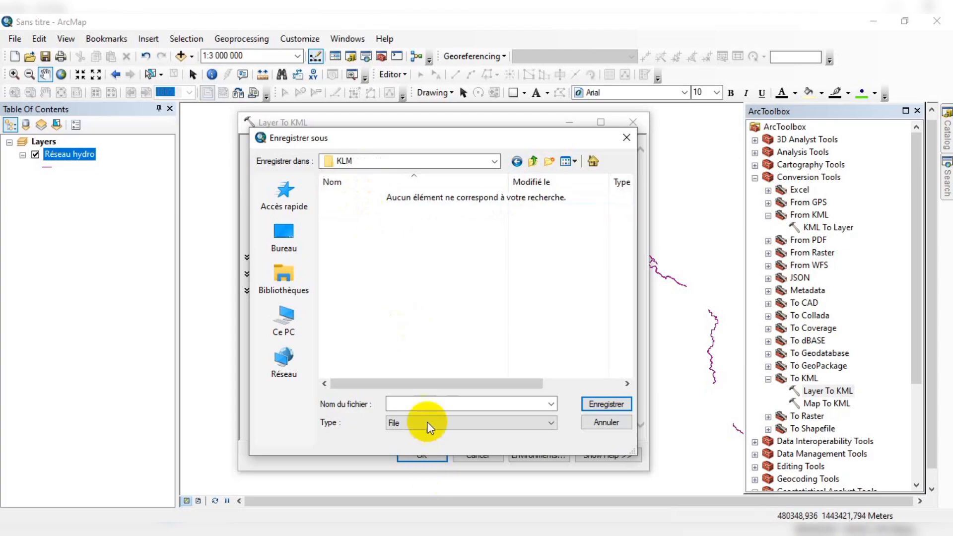
Save the output file under the name "Résau hydro" in the KLM folder and run the Layer To KML conversion
left_click(432, 401)
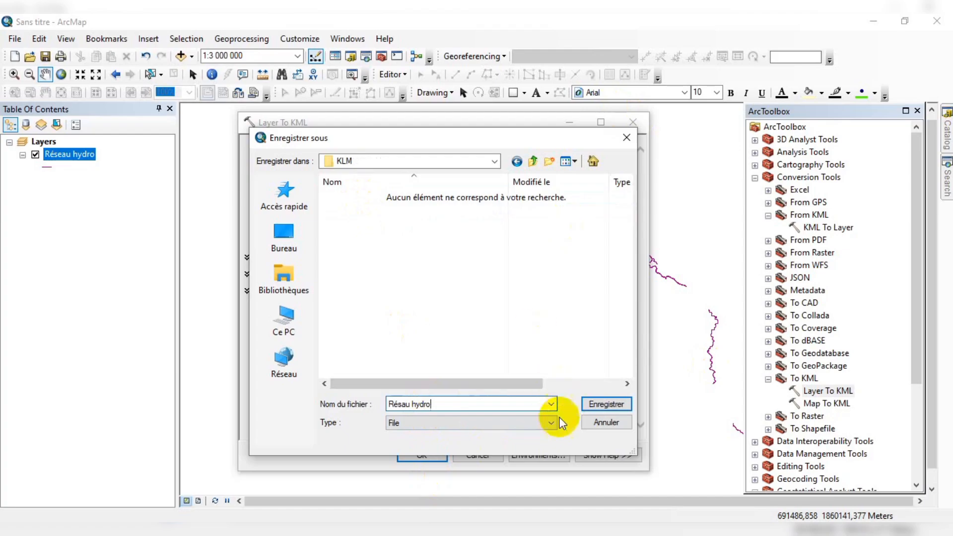
left_click(545, 425)
left_click(546, 425)
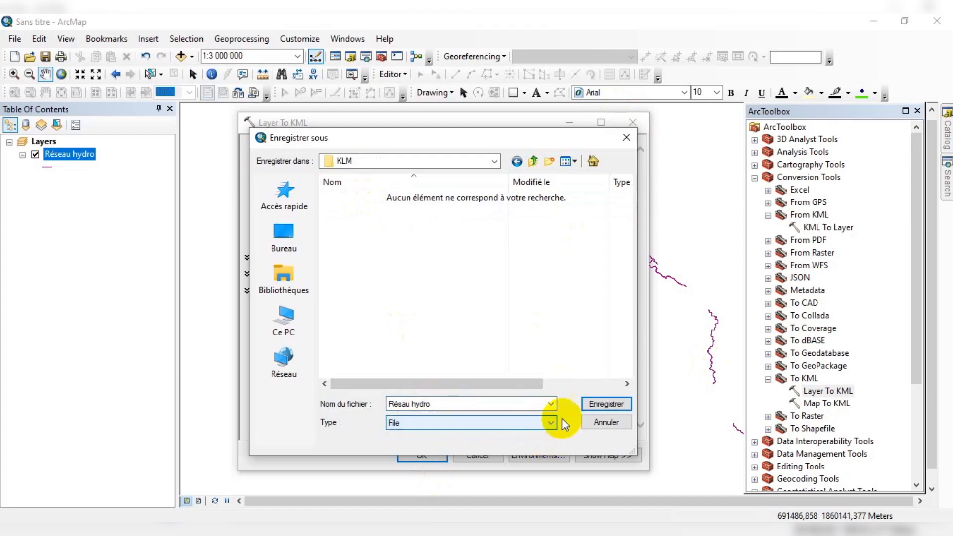
left_click(596, 403)
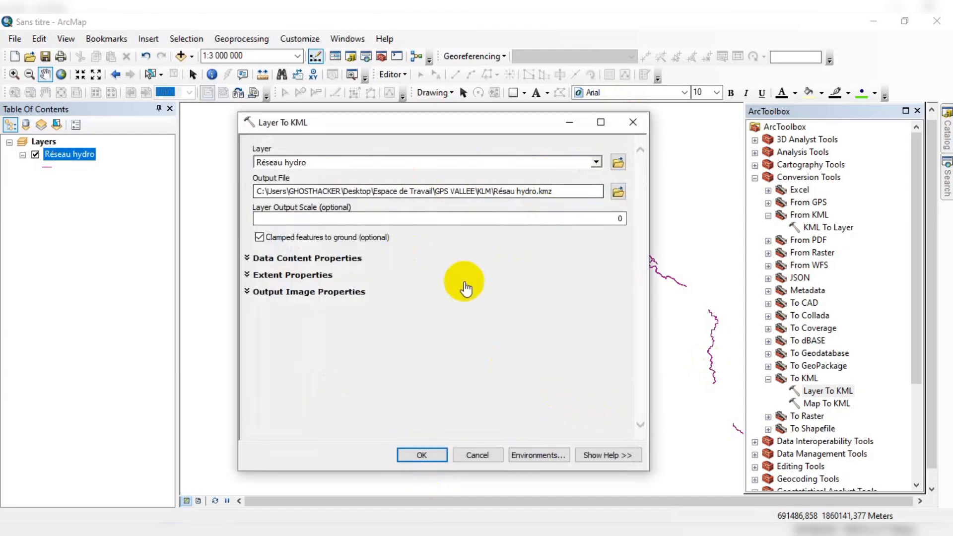
left_click(412, 455)
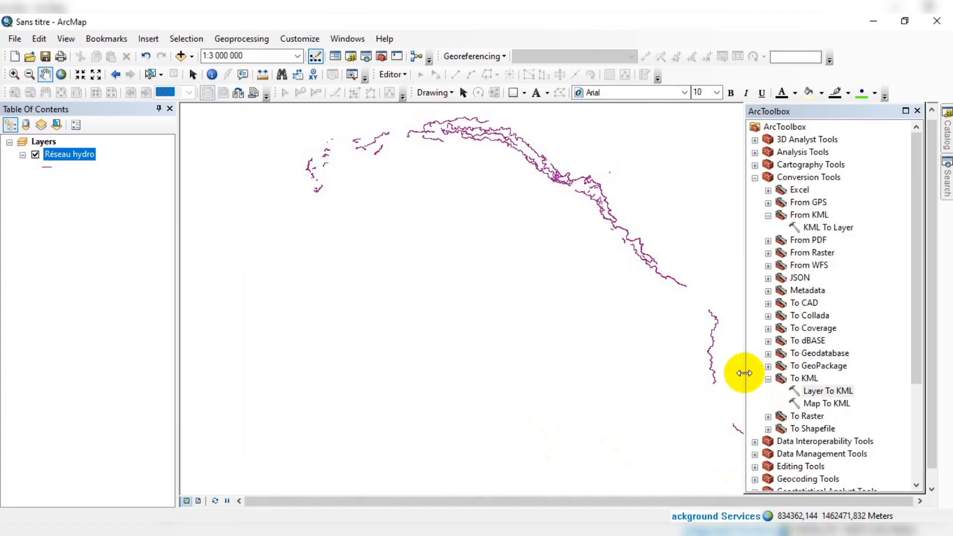
left_click_drag(746, 373, 772, 373)
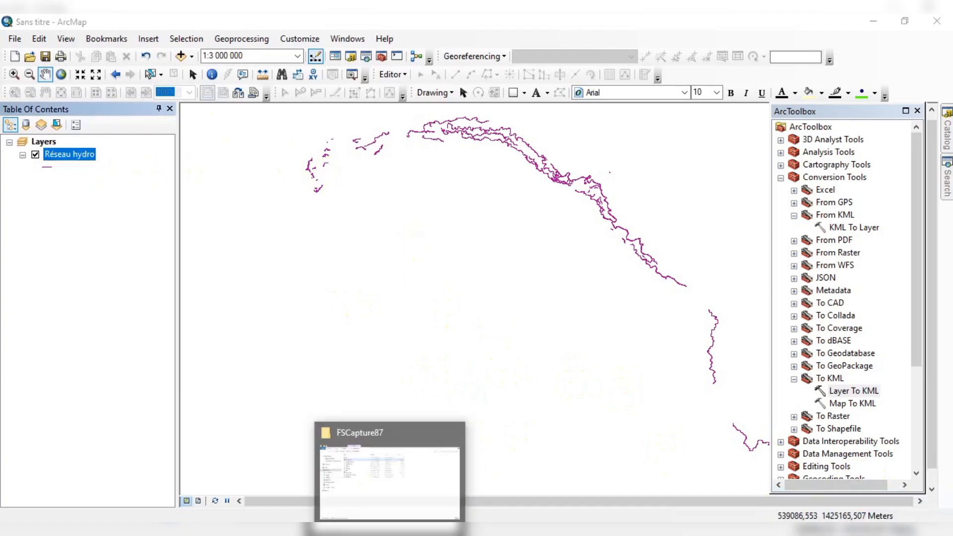
Switch to File Explorer and check the exported KMZ file in the KML folder of Espace de Travail
left_click(372, 479)
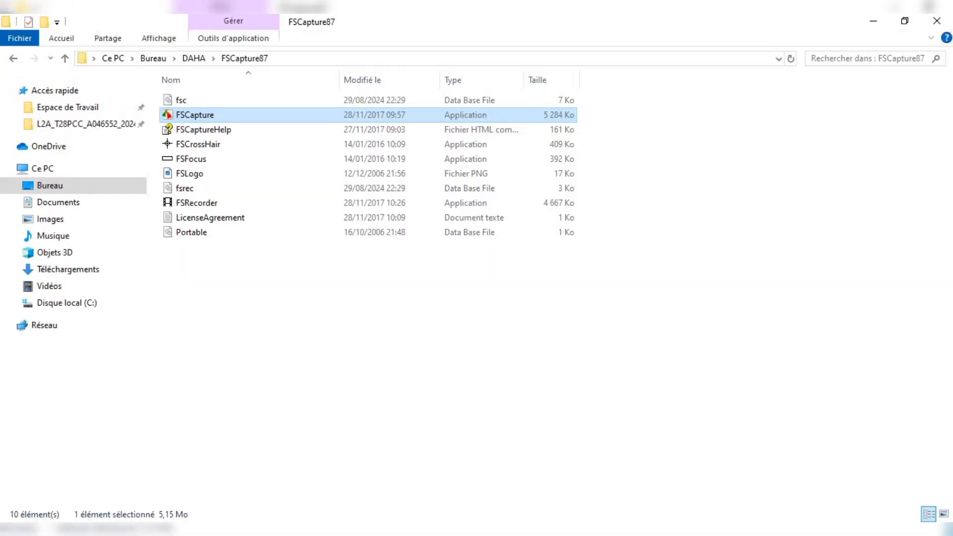
left_click(77, 107)
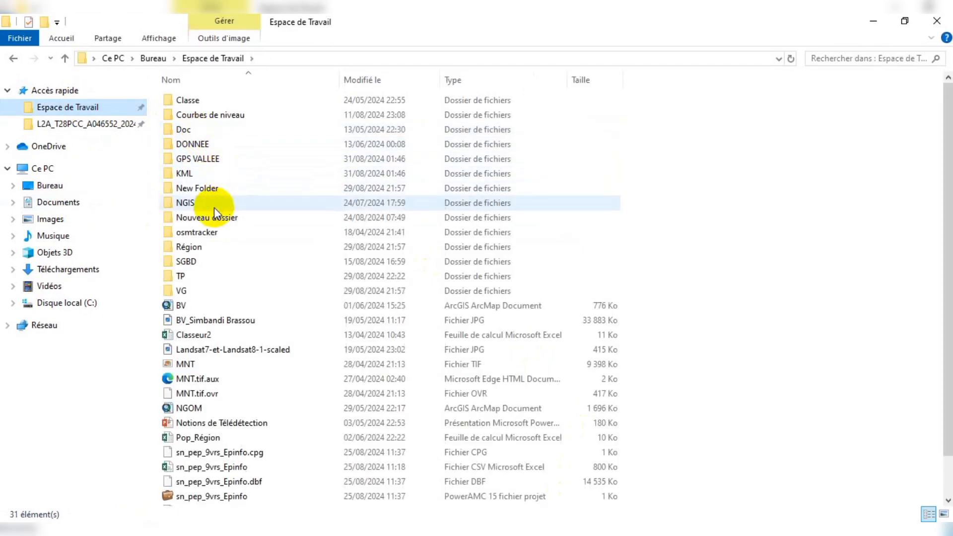
double_click(199, 173)
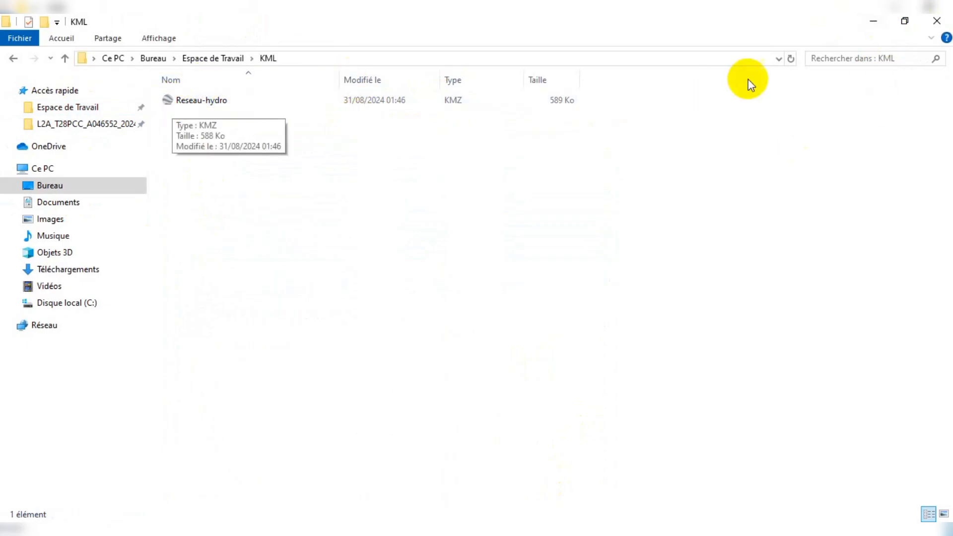
left_click(876, 22)
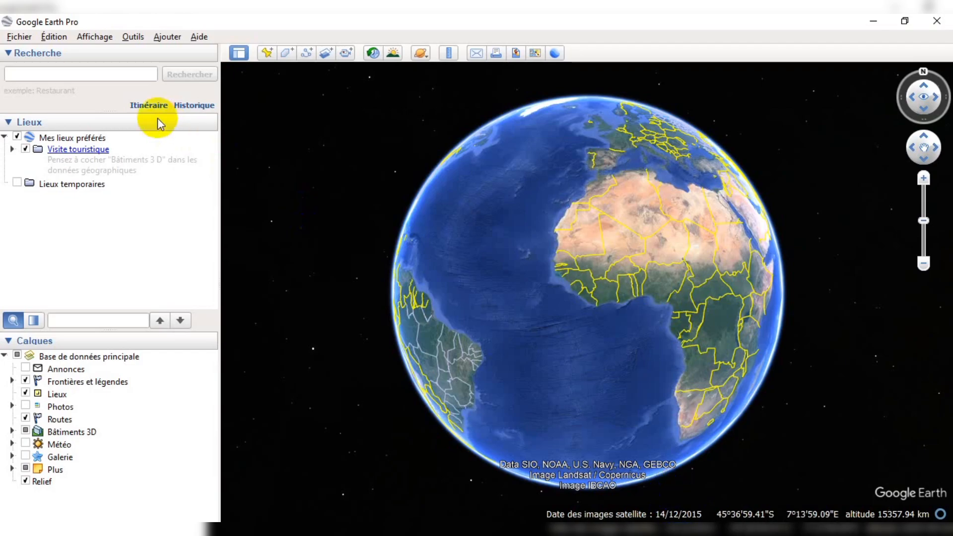
In Google Earth Pro, open the Reseau-hydro KMZ file from the KML folder of Espace de Travail
left_click(17, 39)
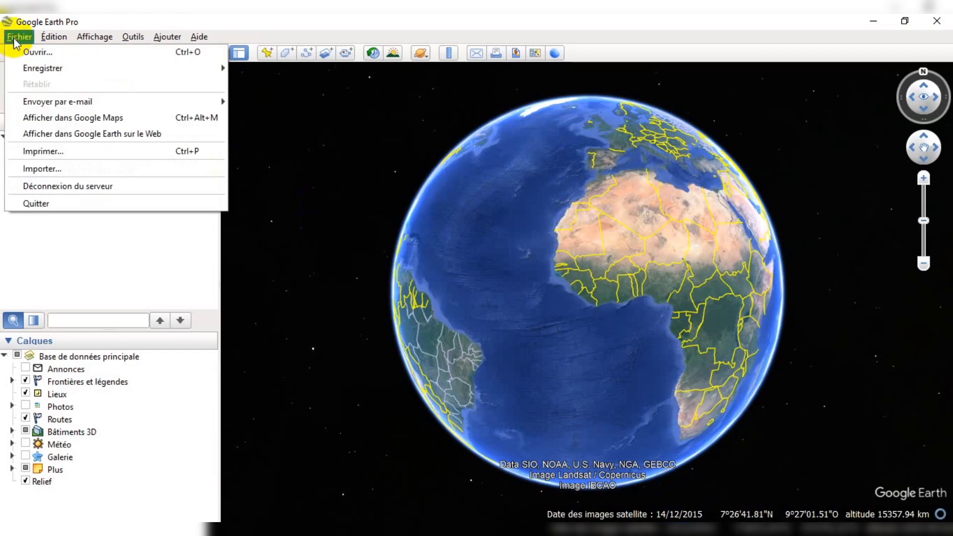
left_click(20, 36)
left_click(310, 241)
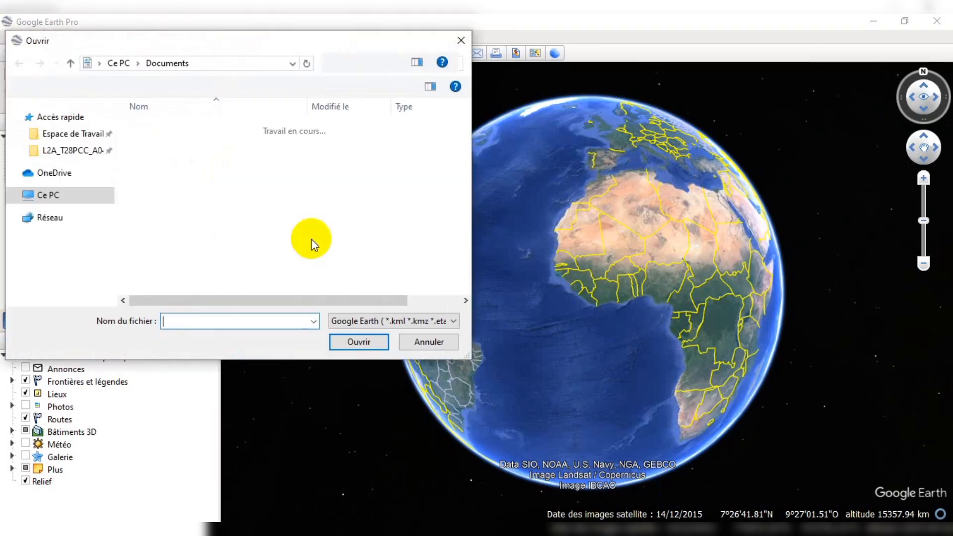
scroll(64, 134, "up", 2)
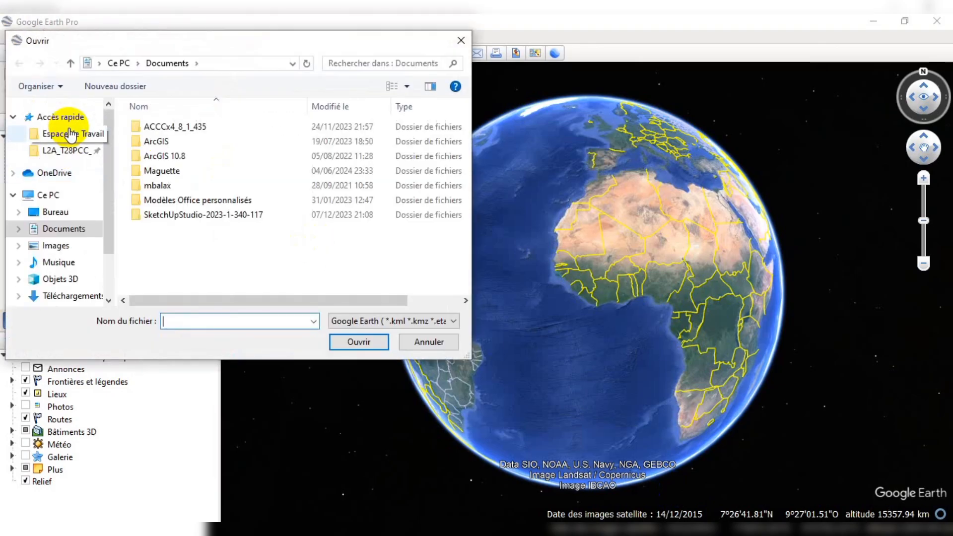
left_click(67, 134)
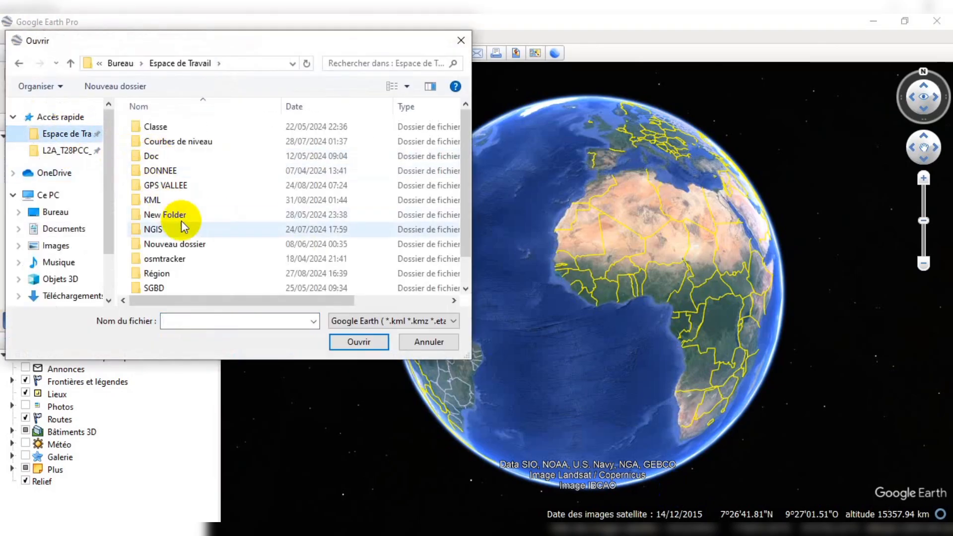
scroll(179, 230, "down", 1)
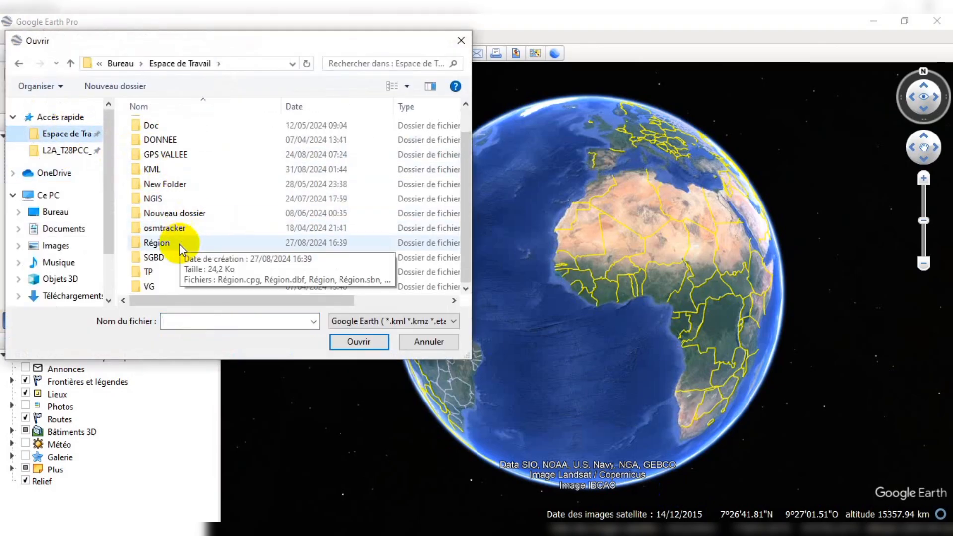
double_click(152, 169)
left_click(169, 130)
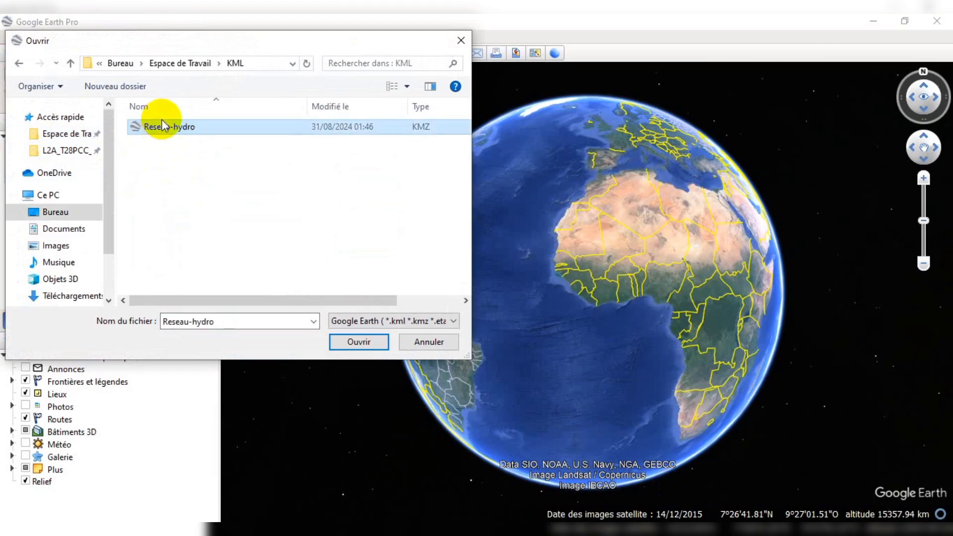
left_click(358, 343)
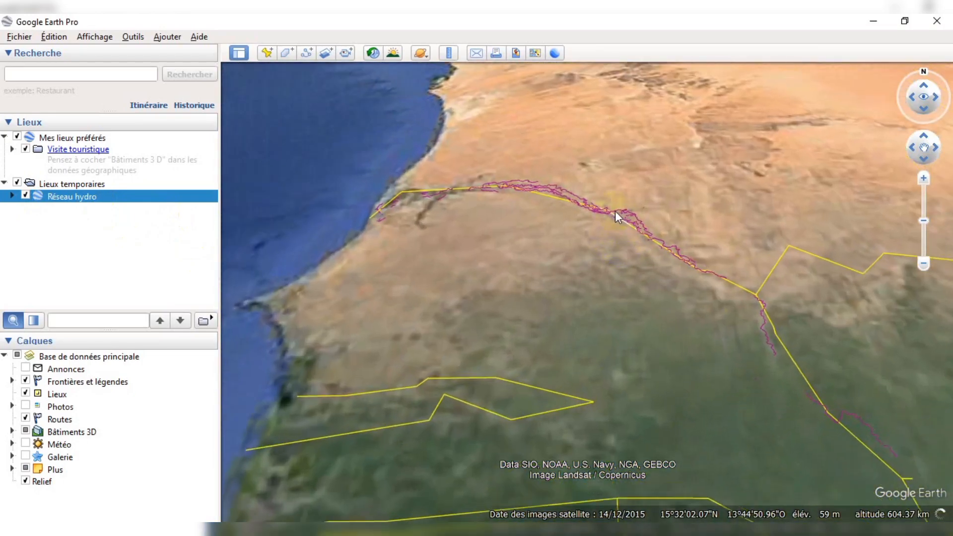
Turn off the Frontières et légendes, Lieux and Routes layers around the imported river network
scroll(497, 179, "down", 2)
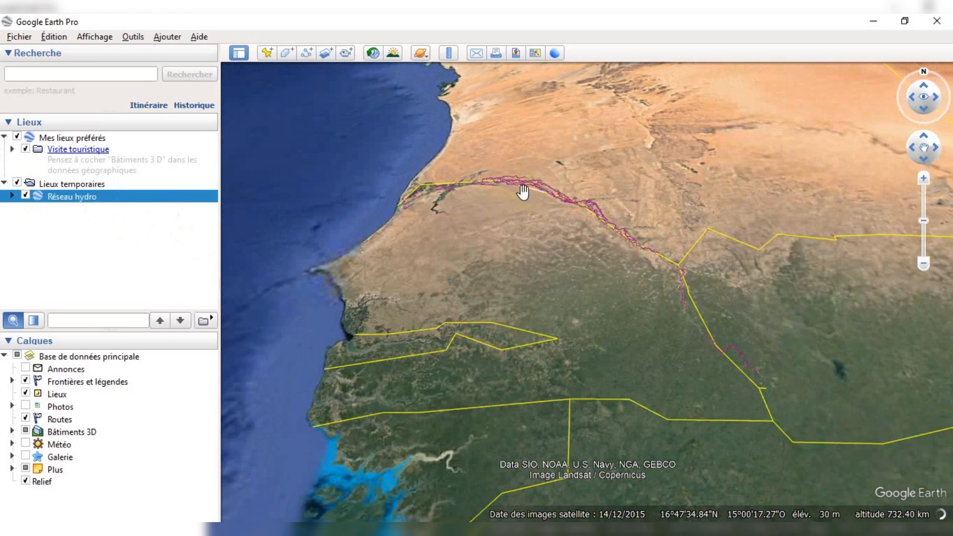
scroll(525, 194, "up", 2)
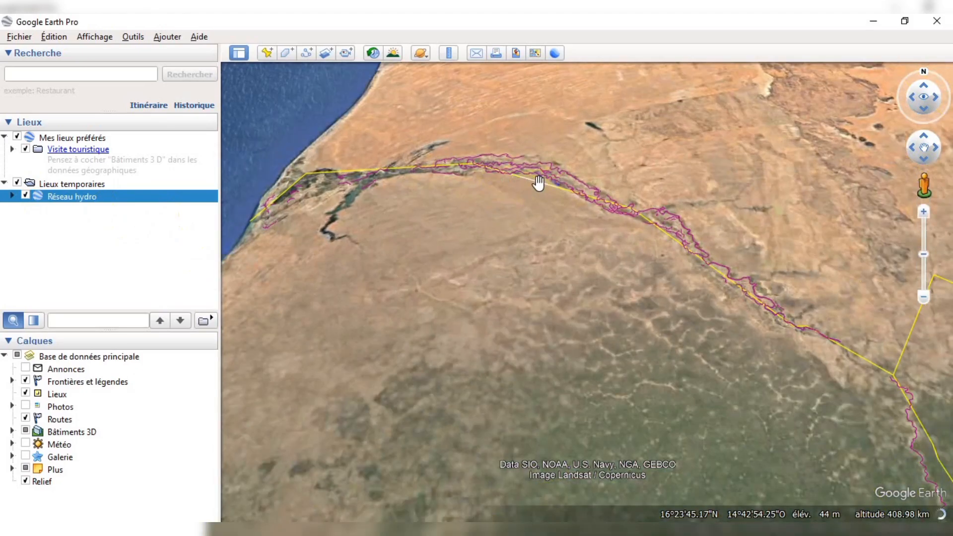
scroll(538, 183, "down", 2)
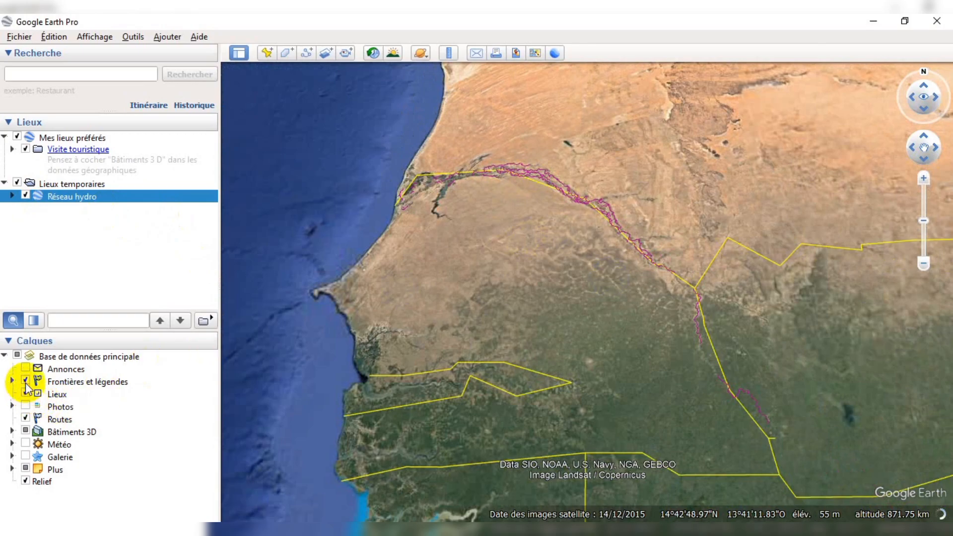
left_click(25, 382)
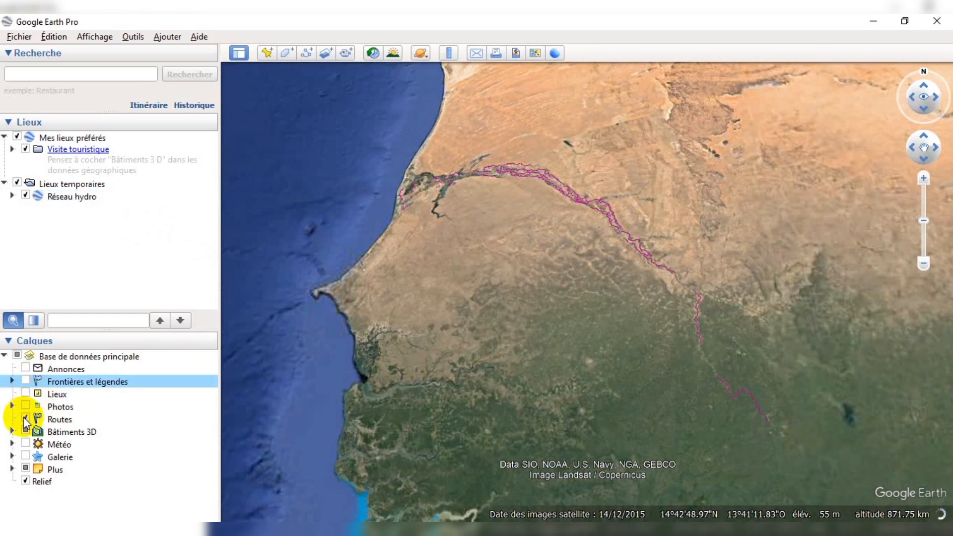
left_click(25, 419)
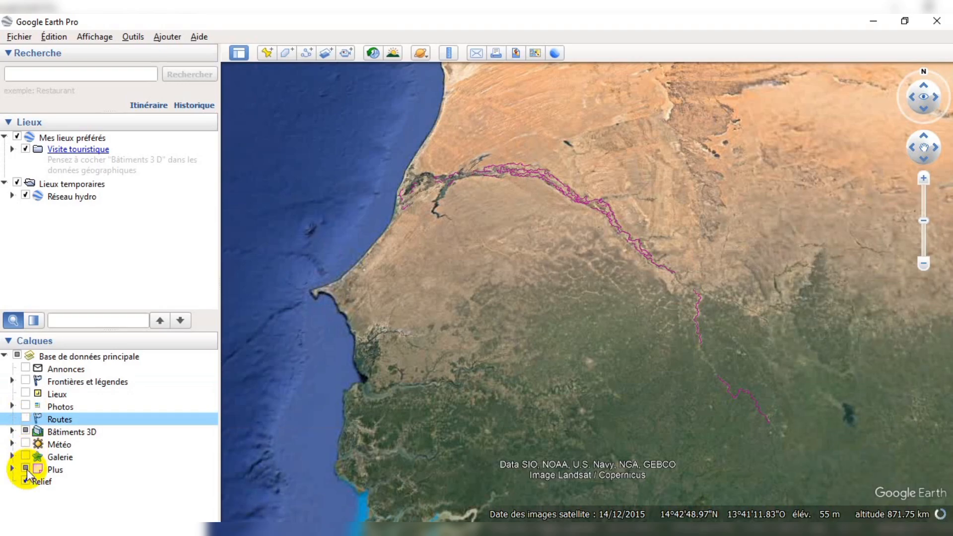
Examine the Réseau hydro lines along the river and expand the layer's contents in the temporary places
scroll(590, 188, "down", 2)
scroll(592, 191, "down", 1)
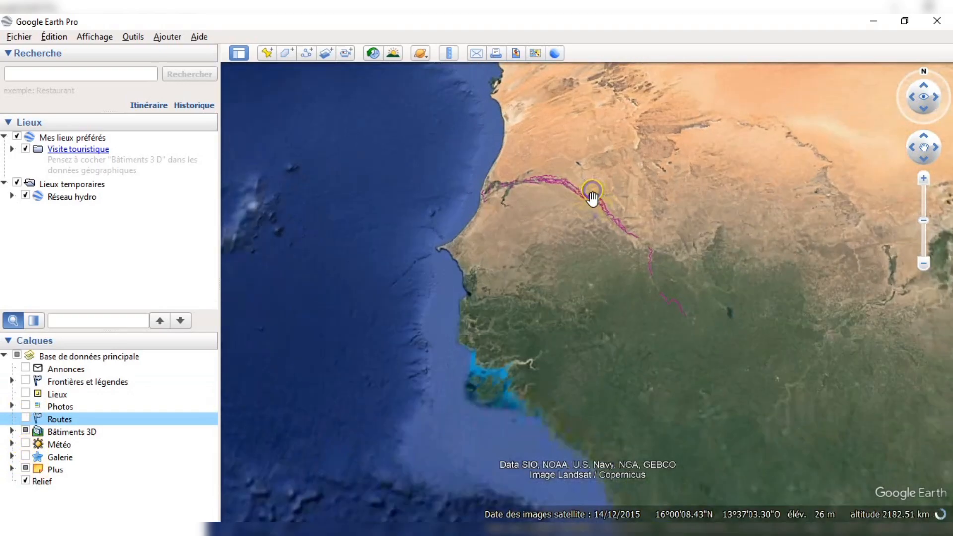
scroll(591, 193, "up", 2)
scroll(536, 169, "up", 3)
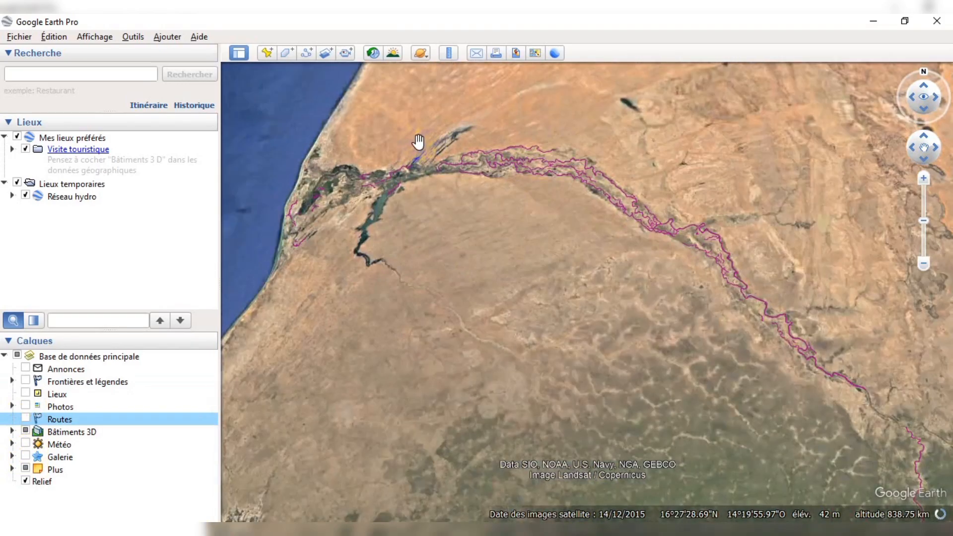
scroll(594, 175, "down", 2)
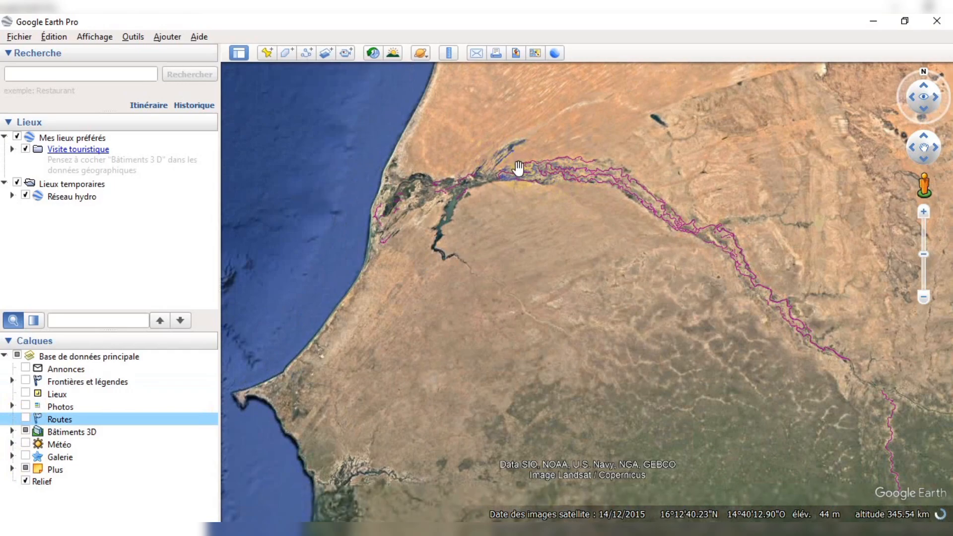
left_click(12, 197)
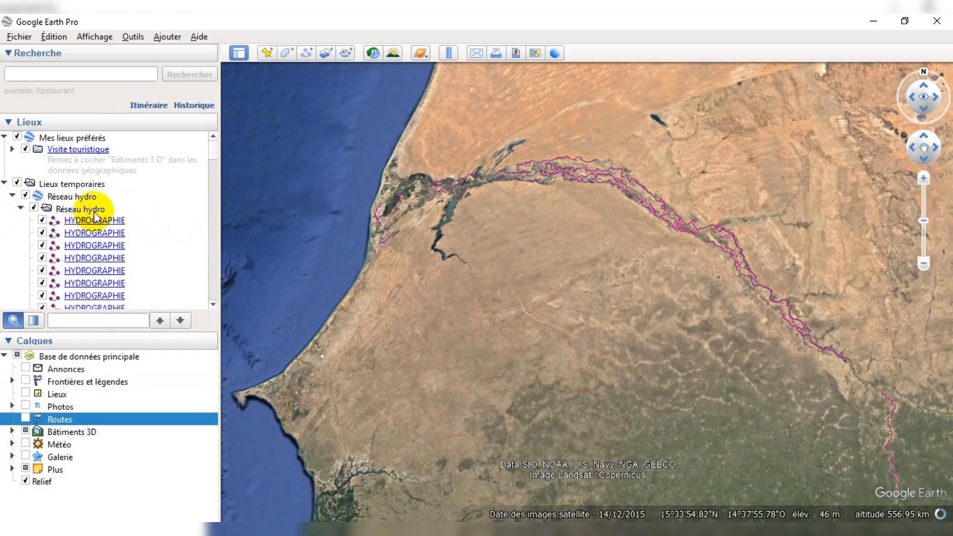
Switch back to ArcMap and open the KML To Layer conversion tool
left_click(874, 21)
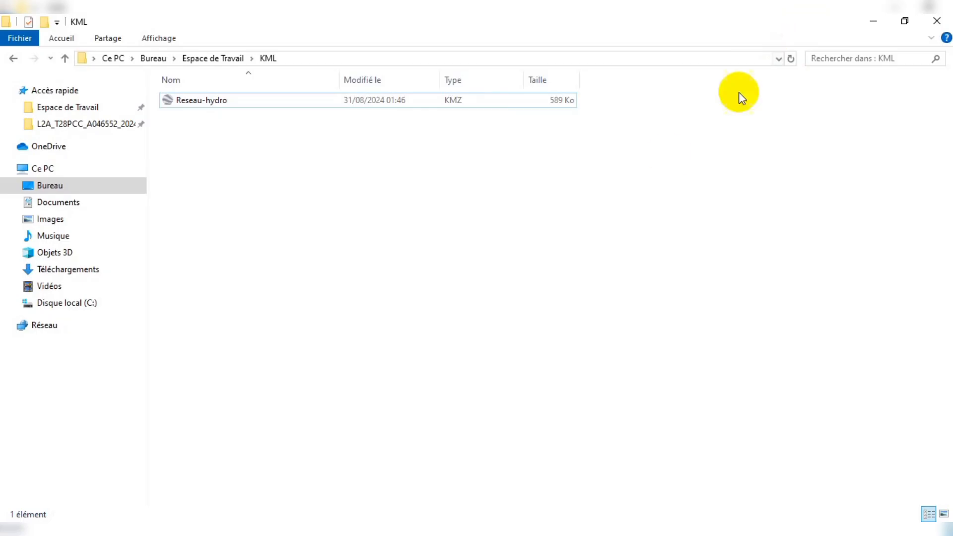
left_click(874, 20)
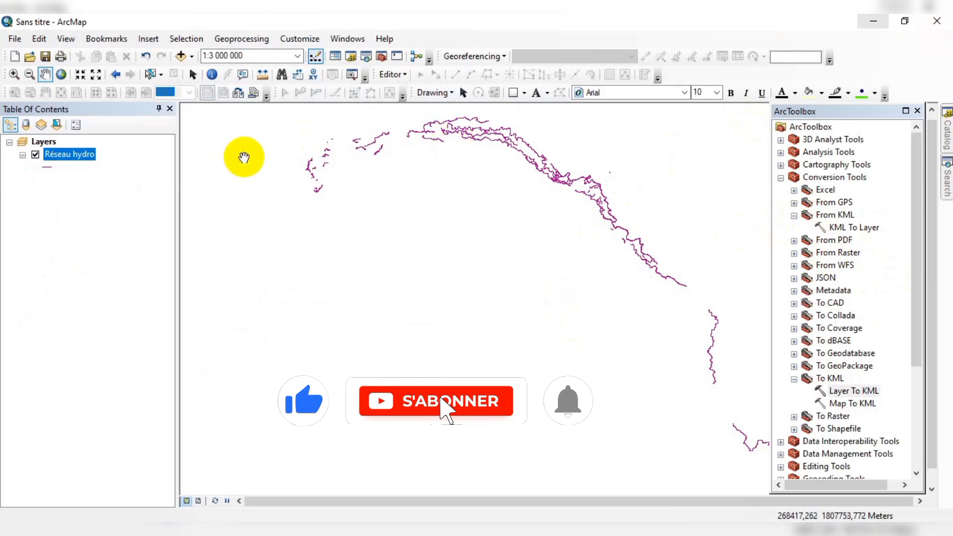
left_click(839, 230)
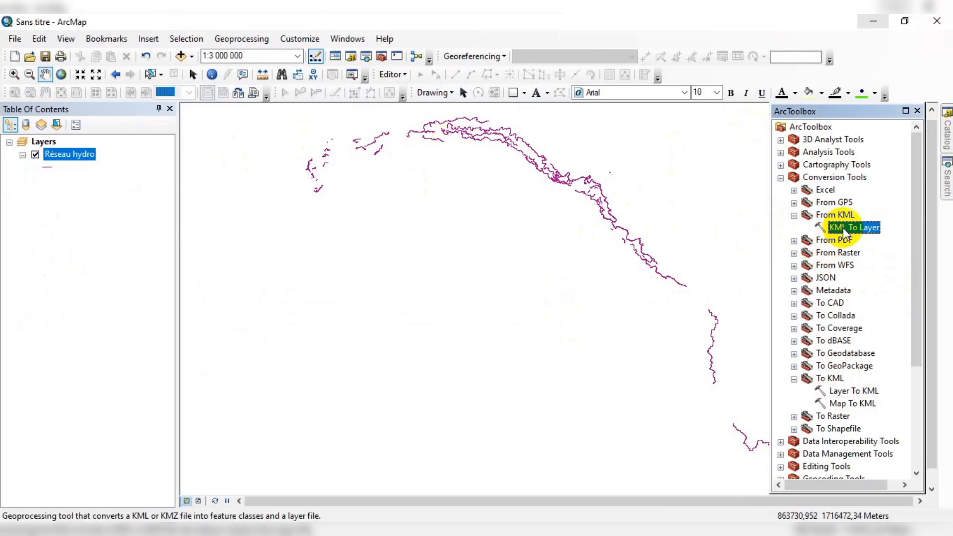
double_click(843, 227)
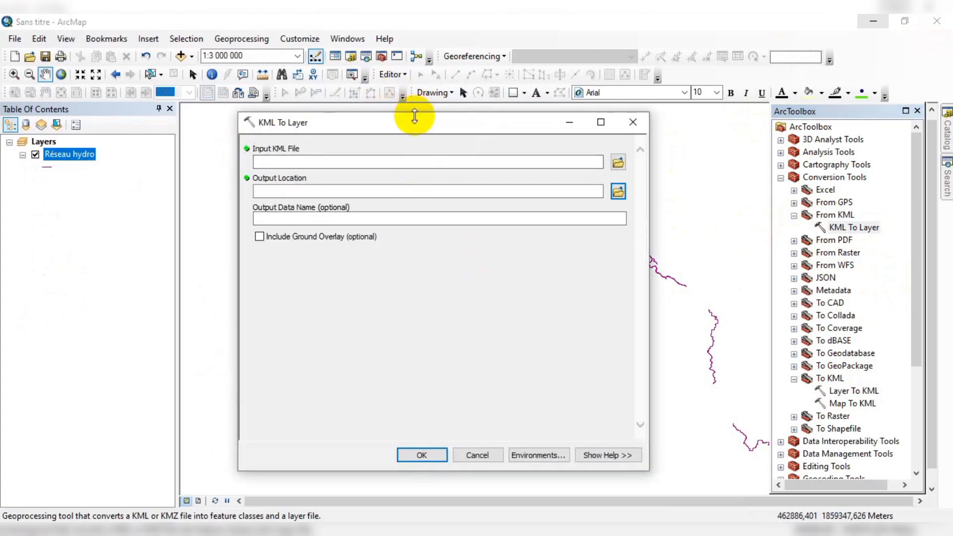
left_click_drag(408, 123, 395, 126)
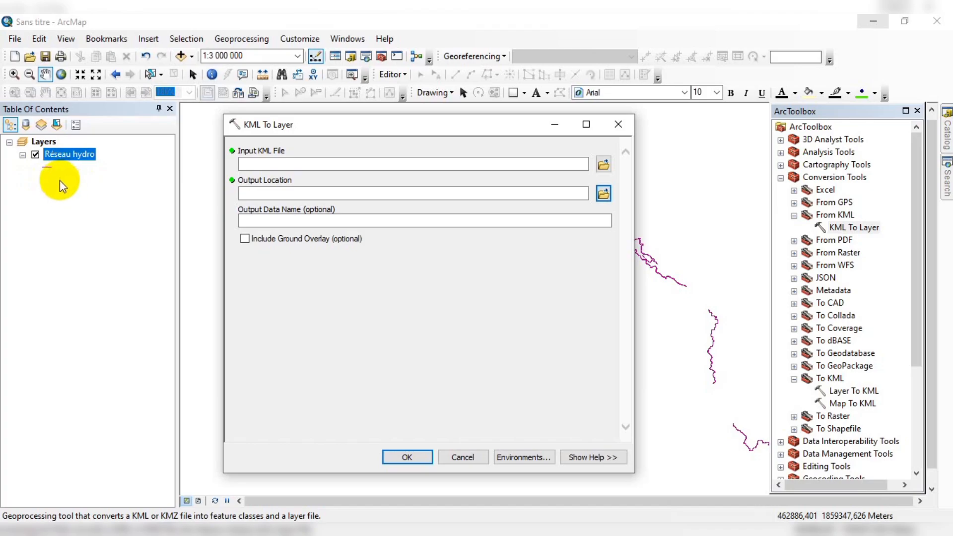
Browse for the input KML file in the KLM folder of GPS VALLEE and set the file filter to All Files
left_click(604, 165)
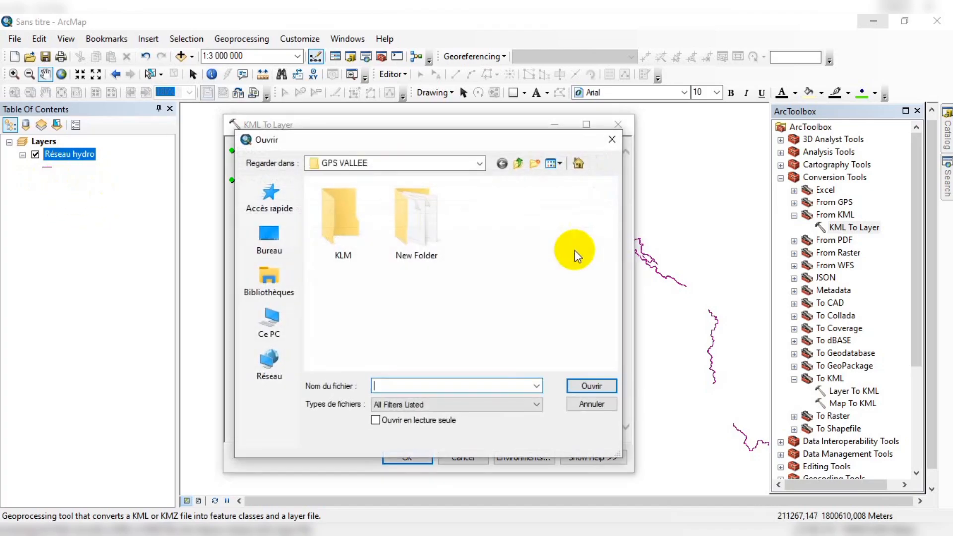
double_click(336, 233)
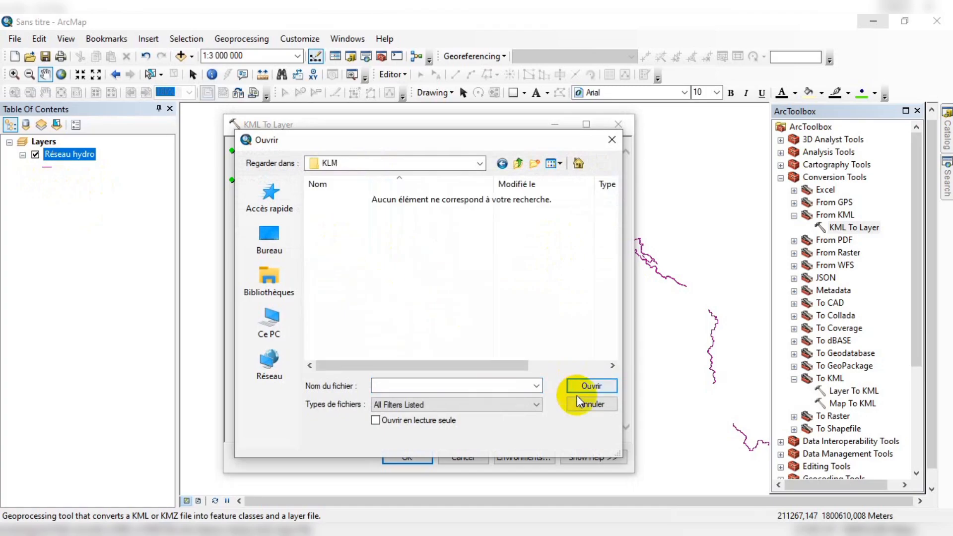
left_click(519, 403)
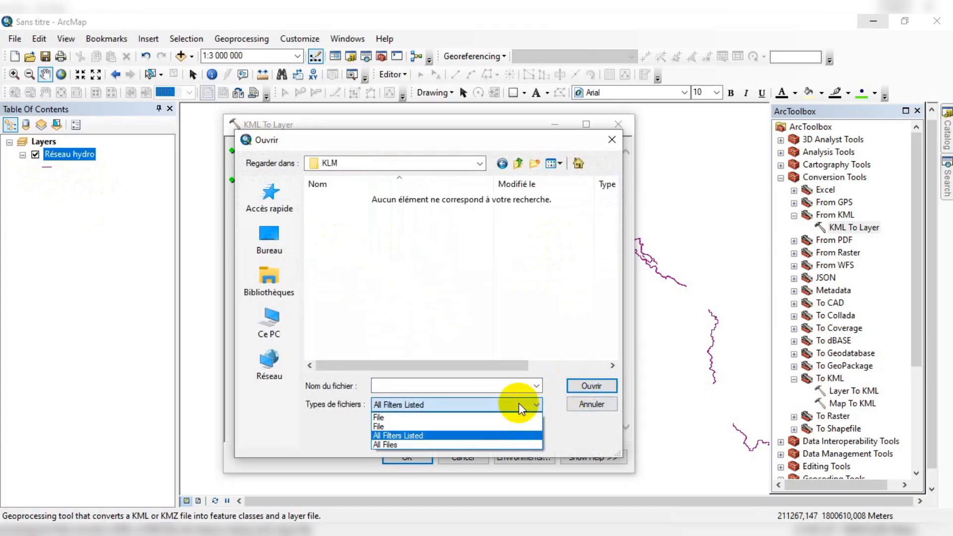
left_click(386, 445)
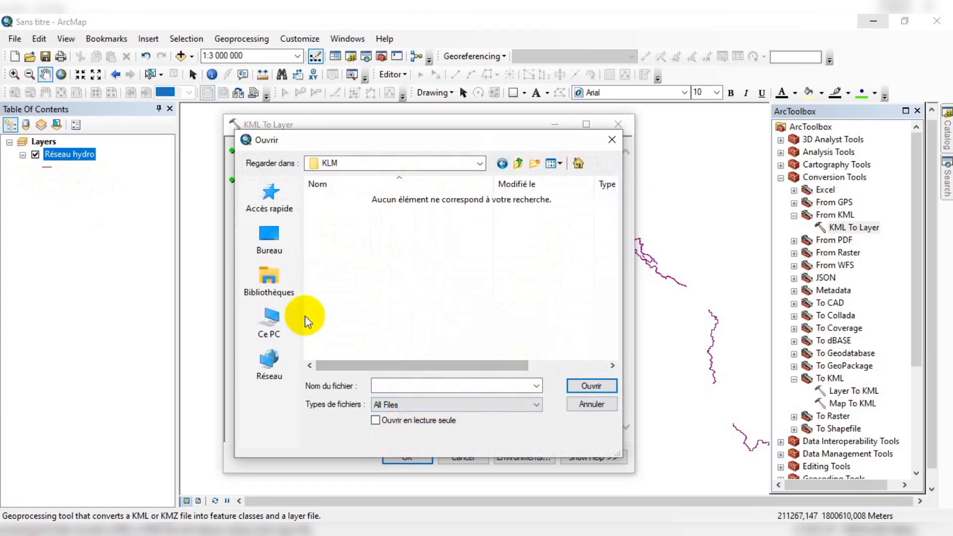
Browse from the desktop to the KML folder inside Espace de Travail
left_click(269, 279)
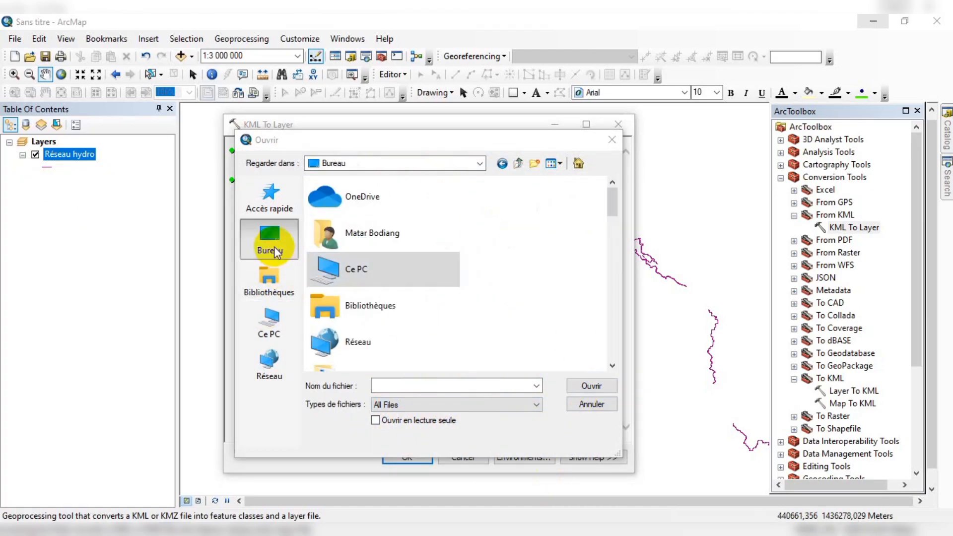
left_click(274, 246)
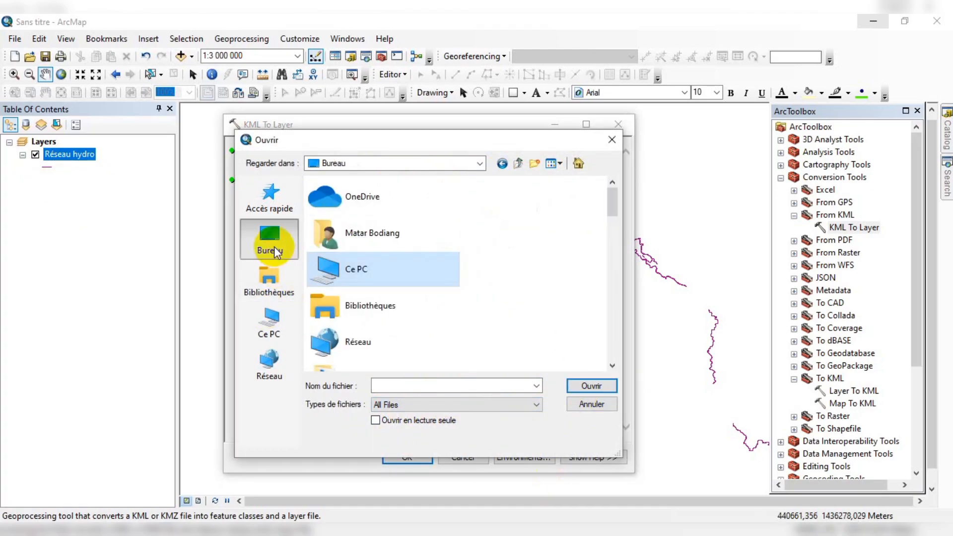
scroll(382, 310, "down", 3)
scroll(386, 309, "down", 3)
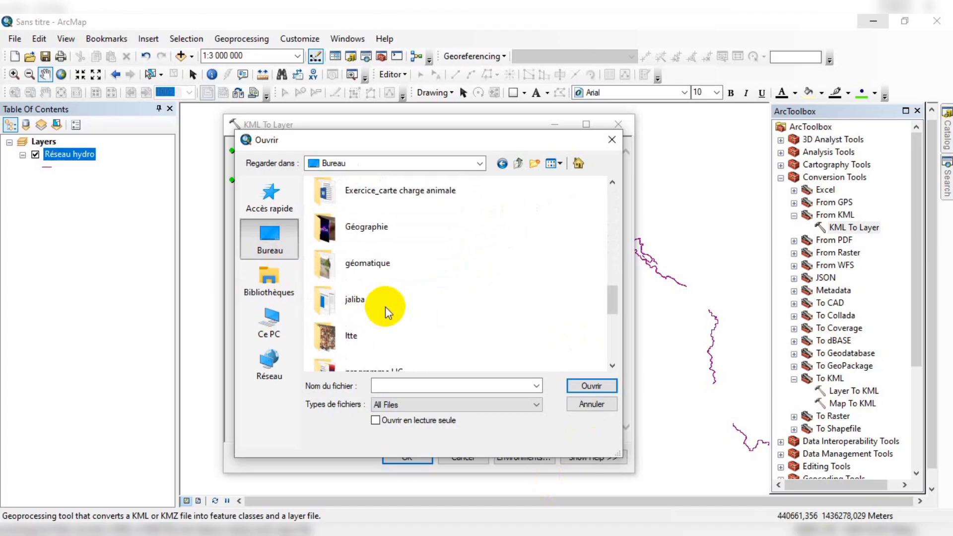
scroll(385, 306, "up", 5)
scroll(384, 303, "down", 5)
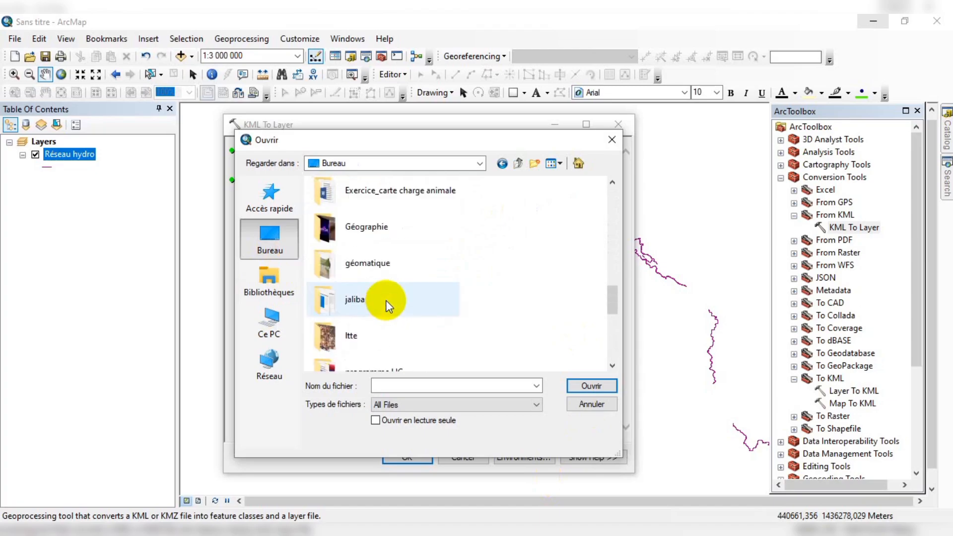
scroll(383, 303, "up", 2)
double_click(383, 250)
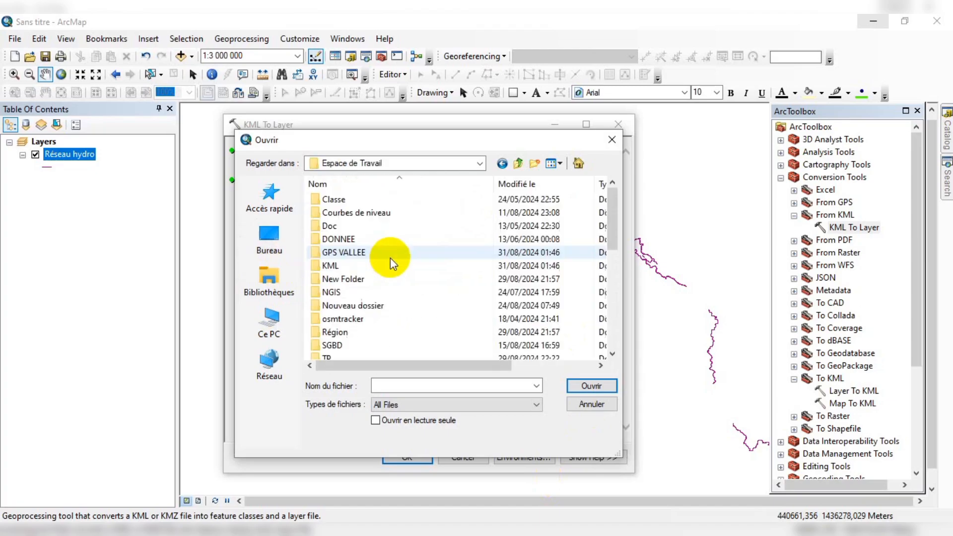
double_click(351, 266)
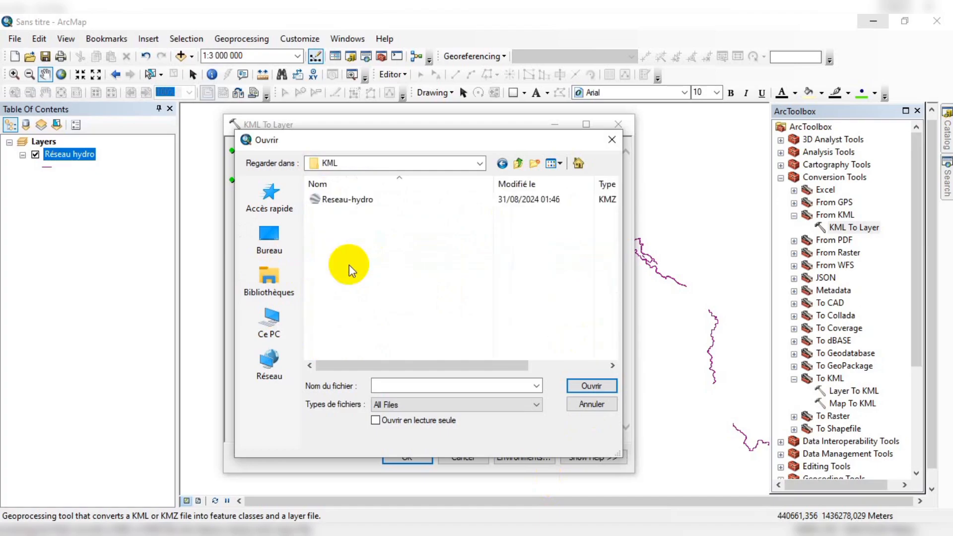
Set the Reseau-hydro KMZ file as the tool's input, keeping the All Files filter
left_click(345, 200)
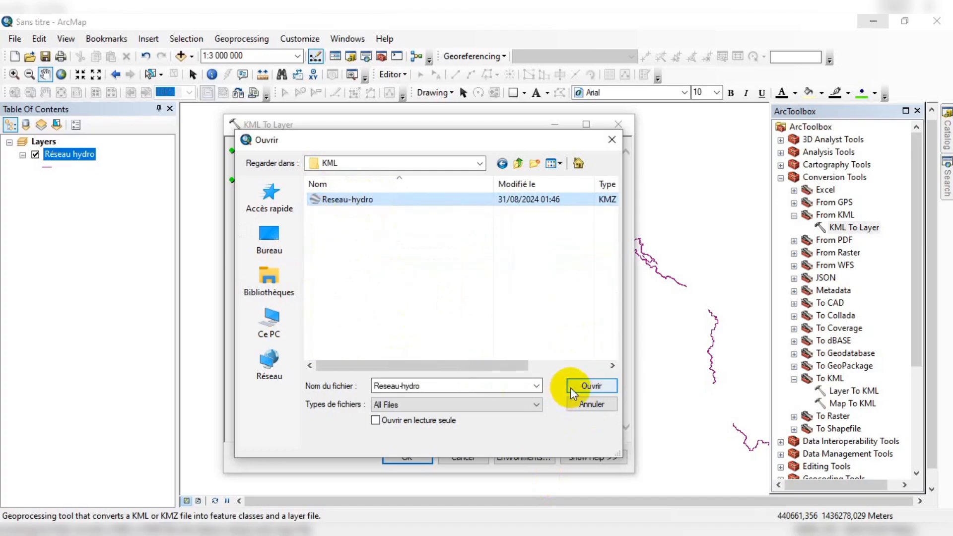
left_click(460, 404)
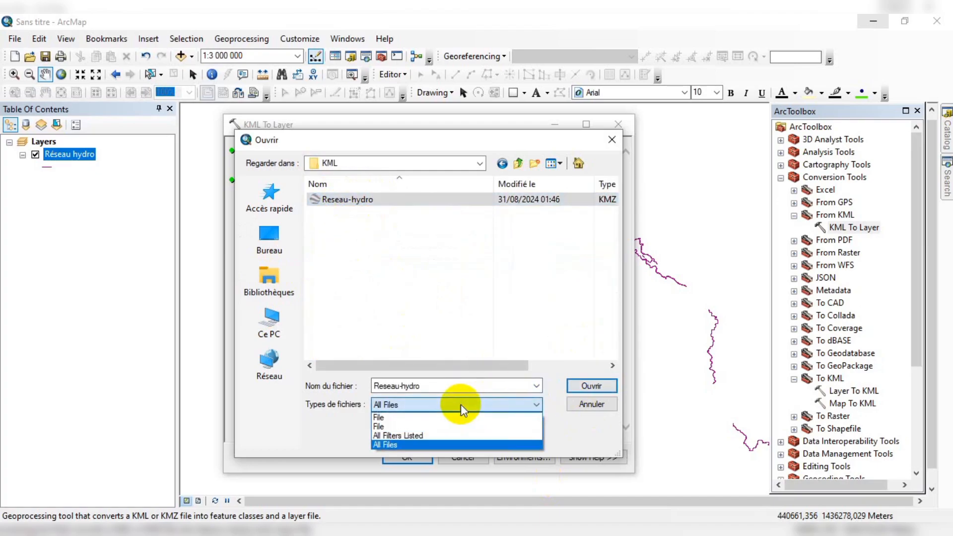
left_click(397, 444)
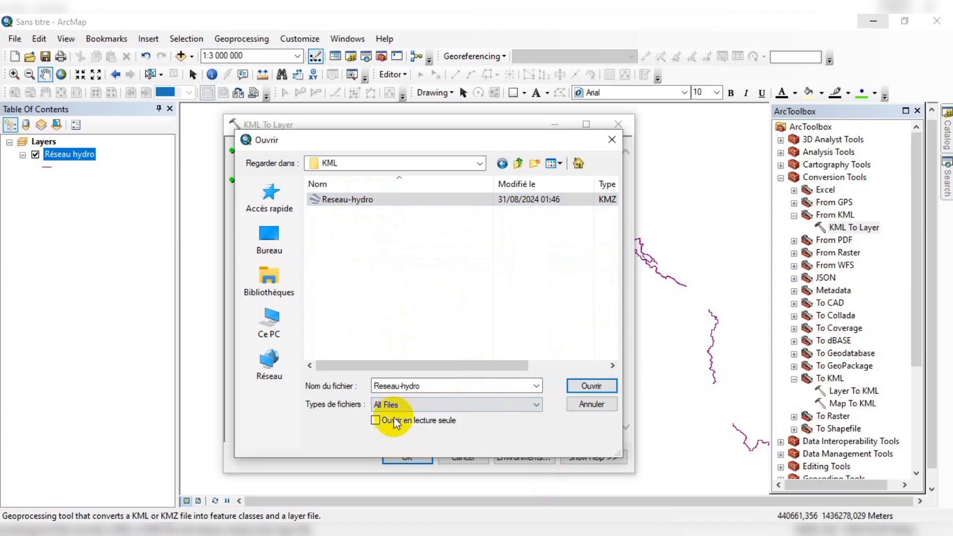
left_click(591, 386)
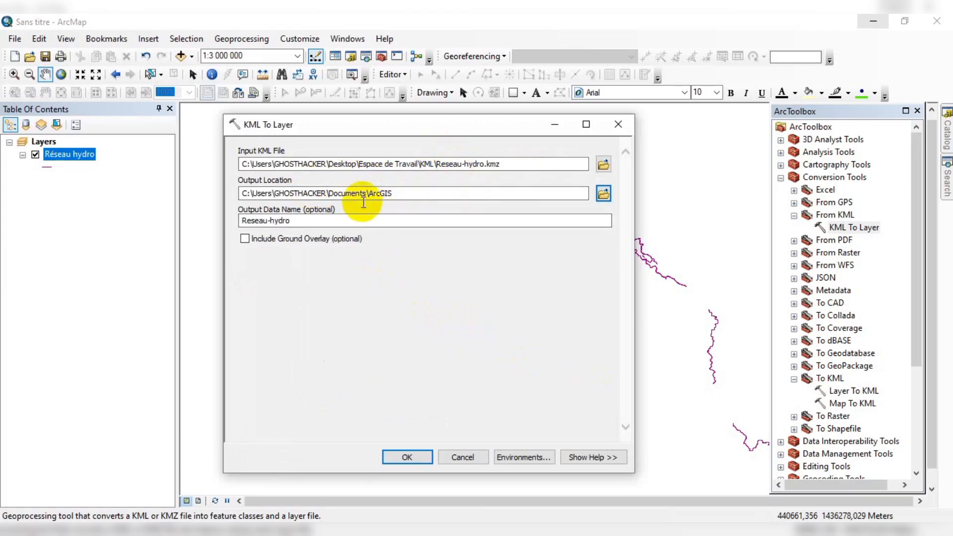
Browse for the tool's output location to the KML folder inside Espace de Travail
left_click(601, 194)
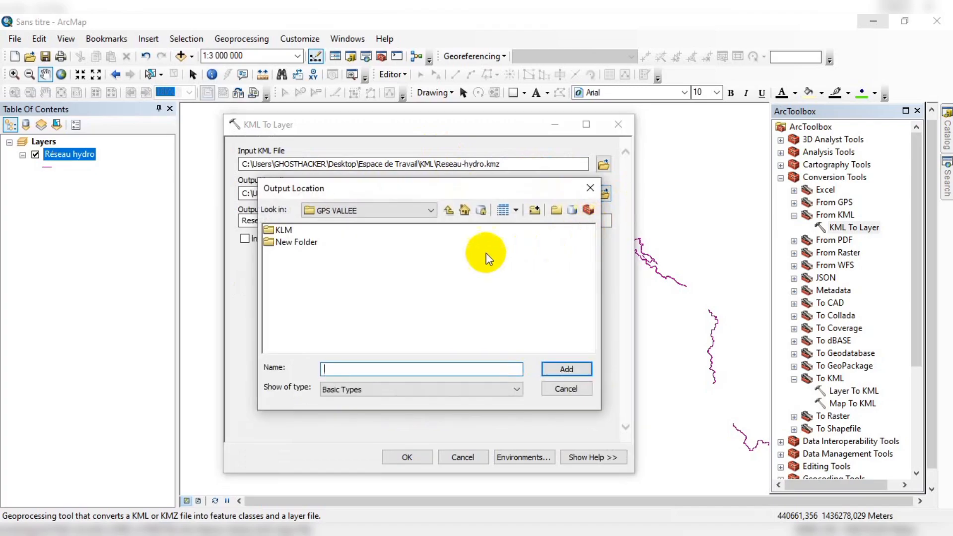
left_click(451, 214)
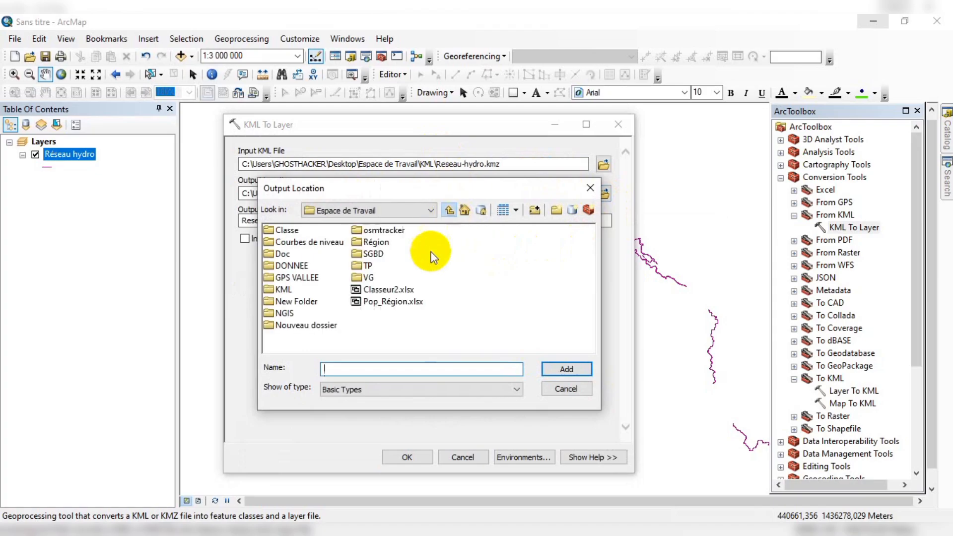
double_click(284, 291)
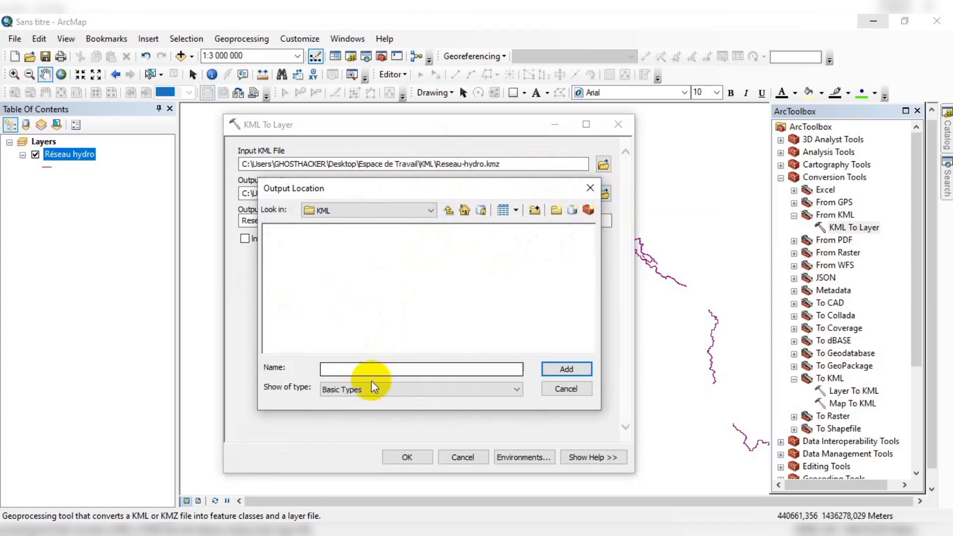
Try to add an output location named Reseau inside the KML folder
left_click(375, 368)
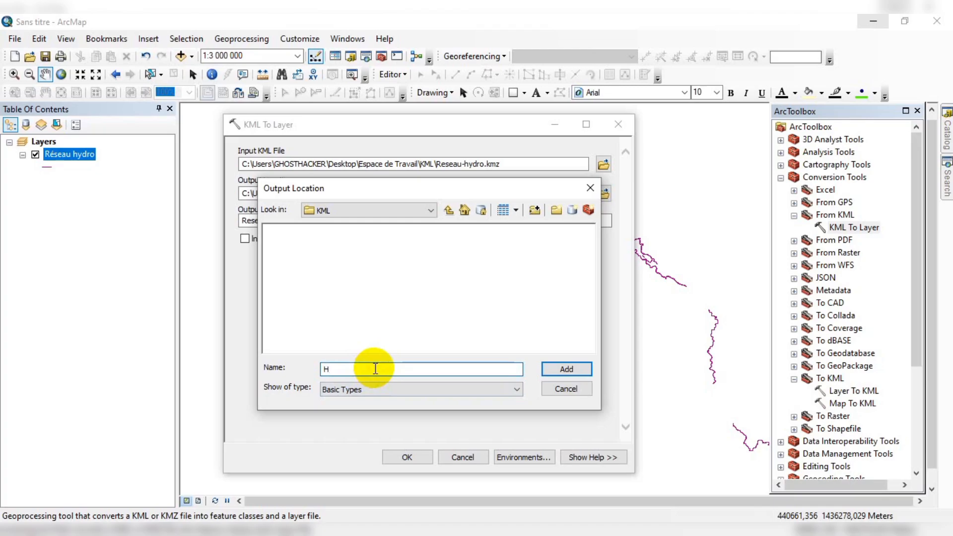
type("o")
type("R")
key("BackSpace")
type("esau")
type("au")
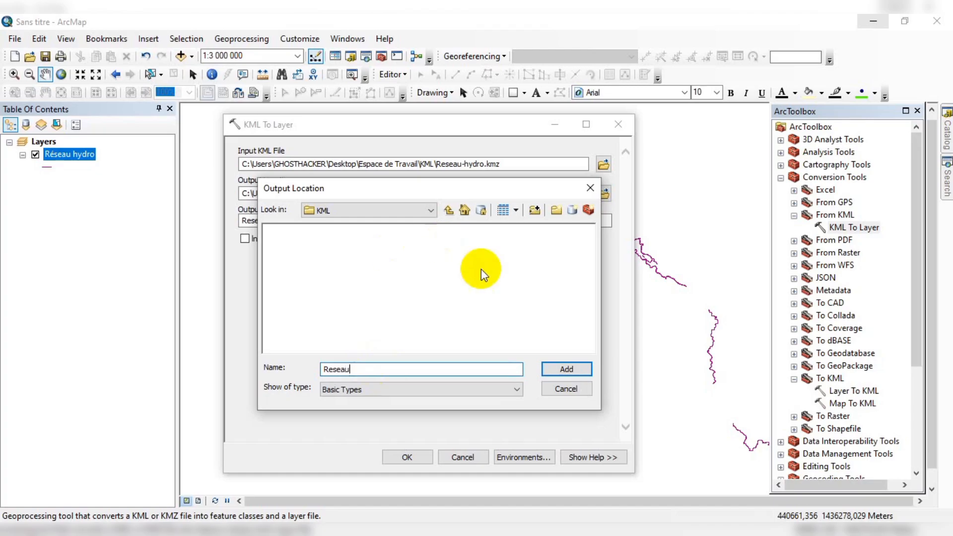
left_click(575, 369)
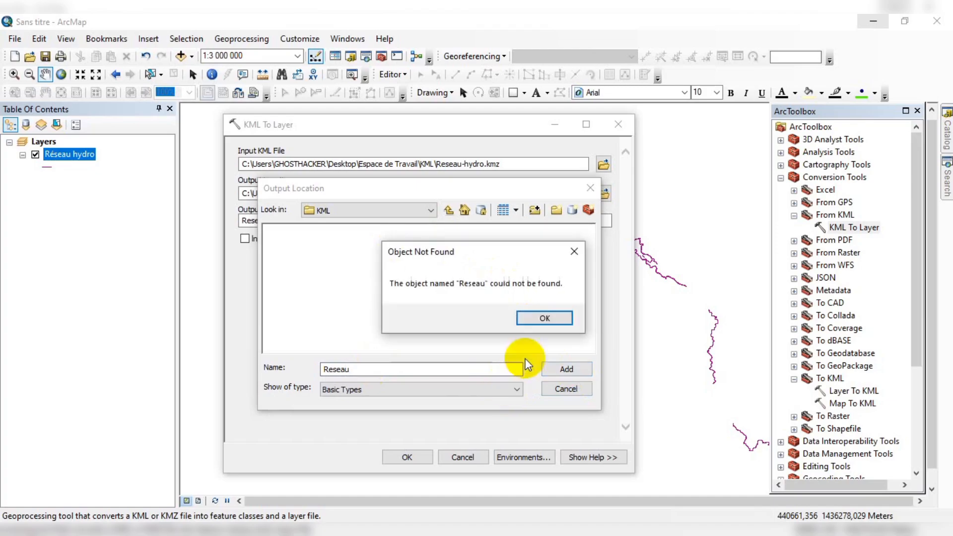
left_click(545, 318)
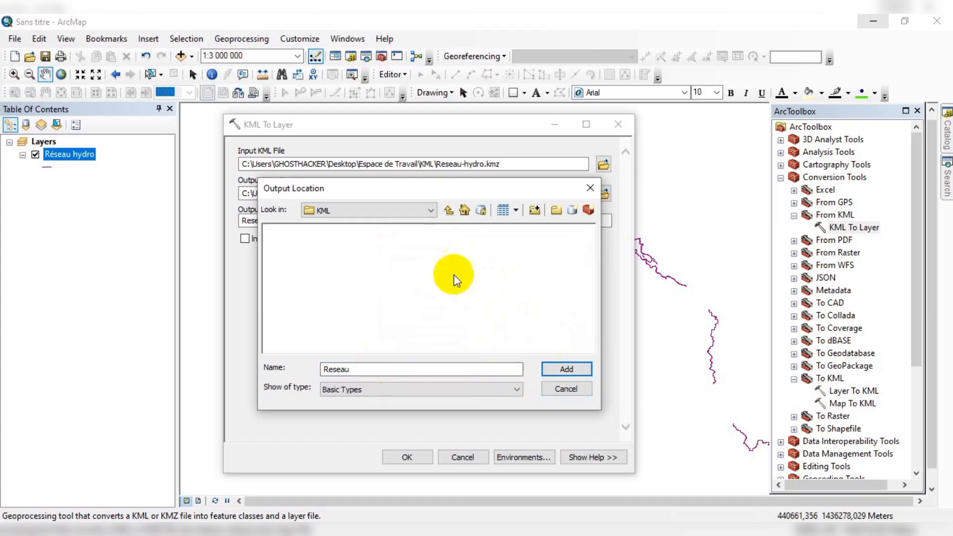
Create a new folder named Layer in Espace de Travail
left_click(449, 210)
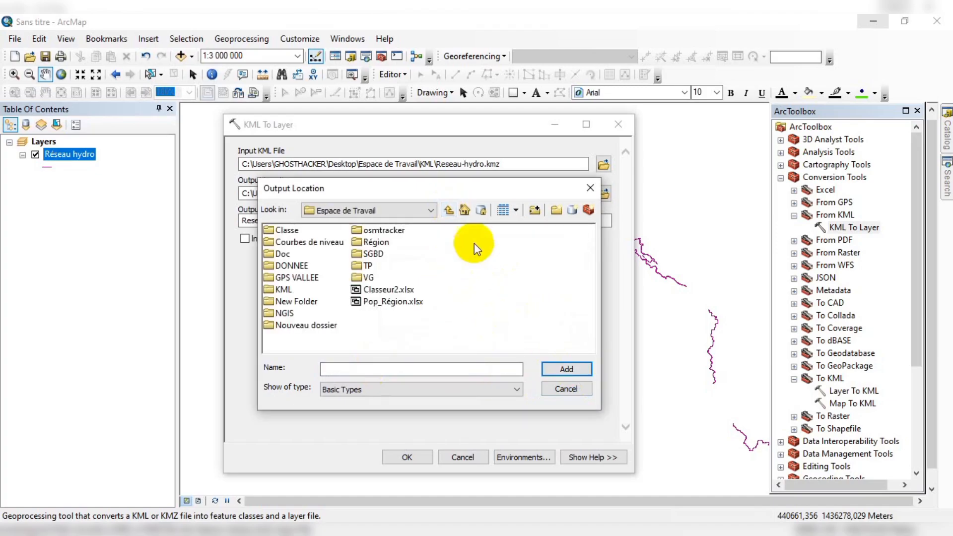
left_click(557, 208)
left_click(409, 340)
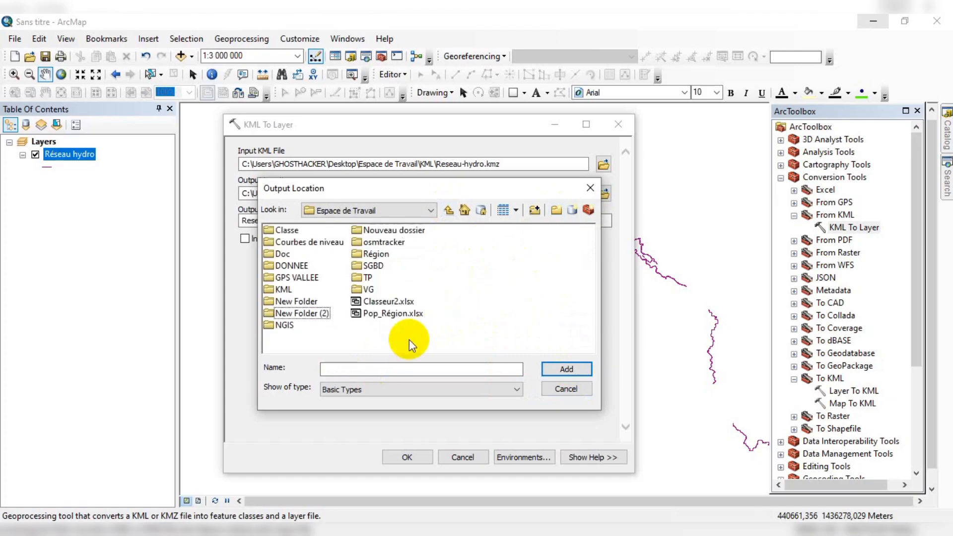
left_click(313, 317)
left_click(313, 316)
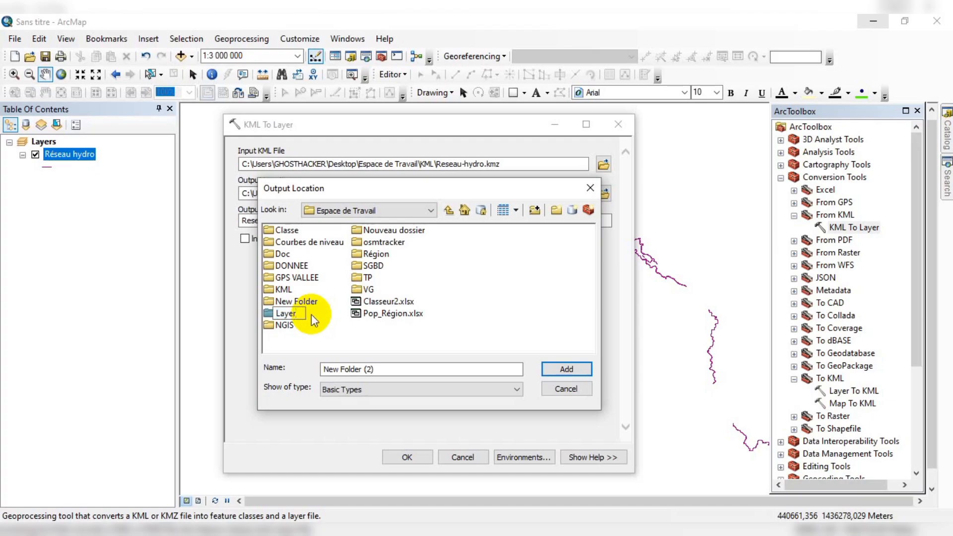
left_click(341, 341)
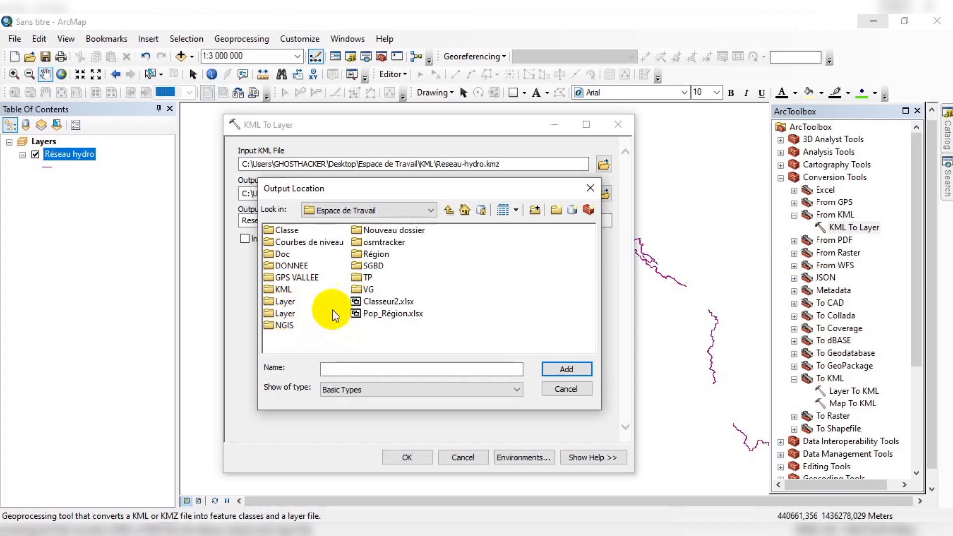
Set the Layer folder in Espace de Travail as the output location and run the KML To Layer conversion
left_click(451, 211)
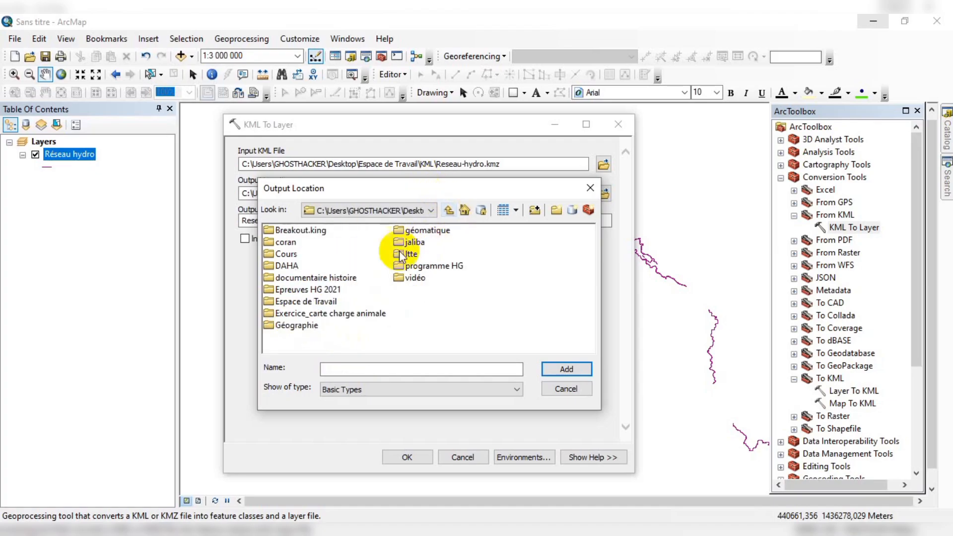
left_click(296, 303)
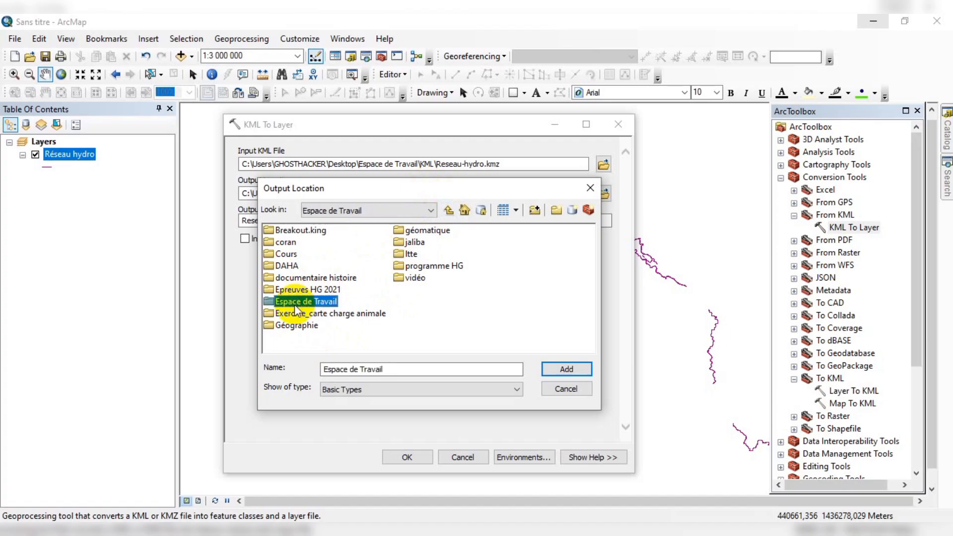
double_click(296, 303)
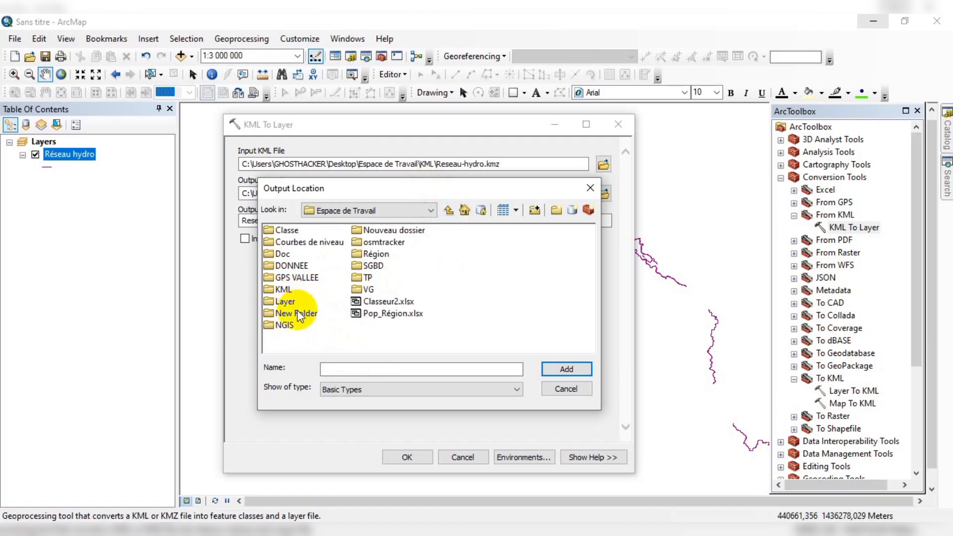
left_click(284, 301)
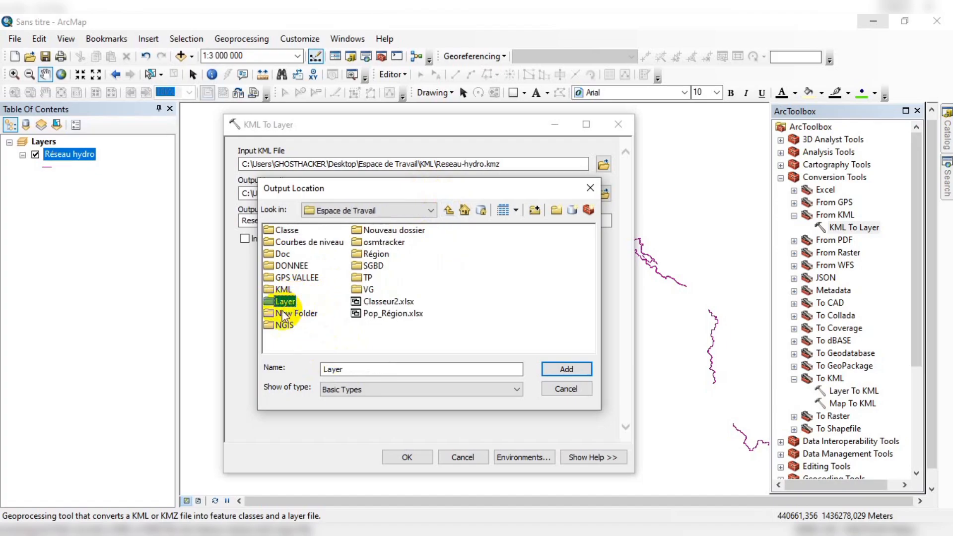
left_click(566, 369)
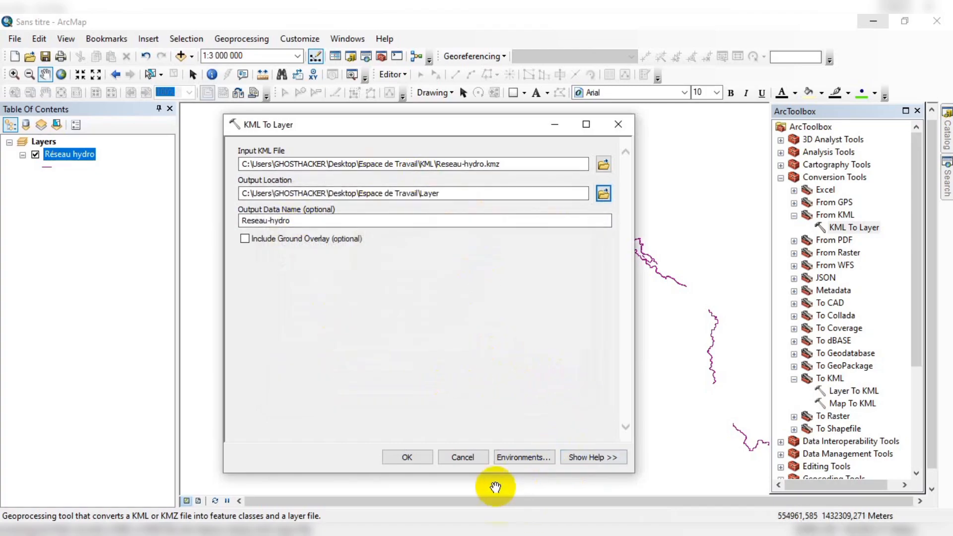
left_click(402, 457)
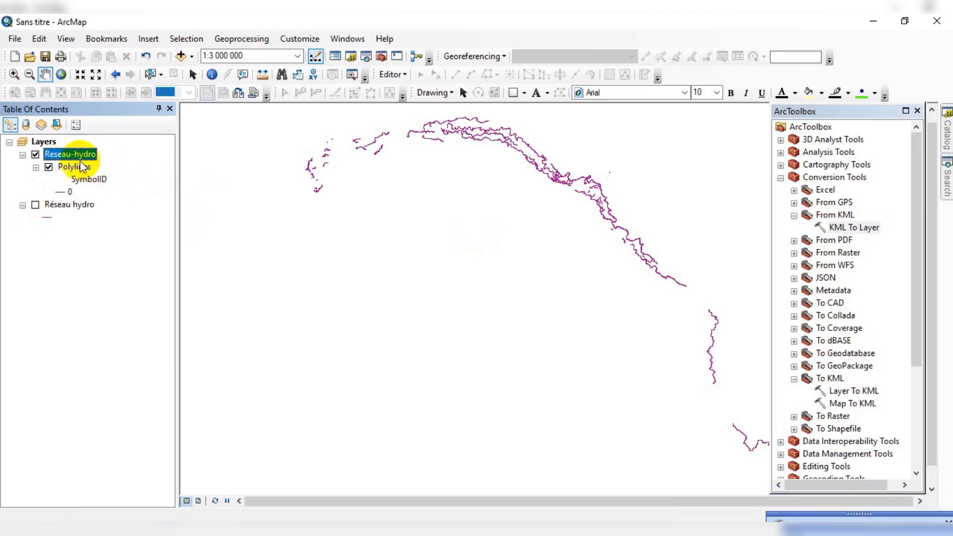
Collapse the Polylines sublayer's legend and select the converted Reseau-hydro group layer
left_click(38, 167)
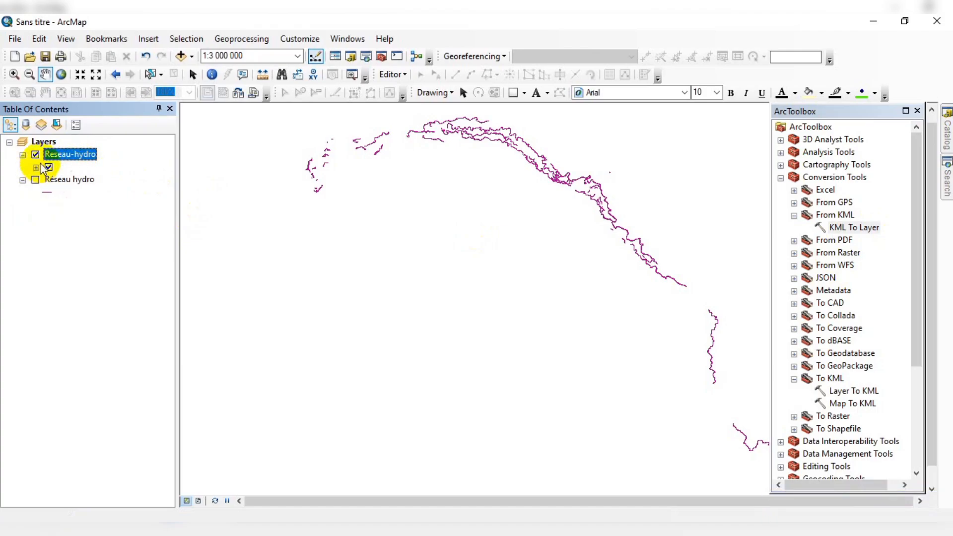
left_click(84, 155)
left_click(119, 155)
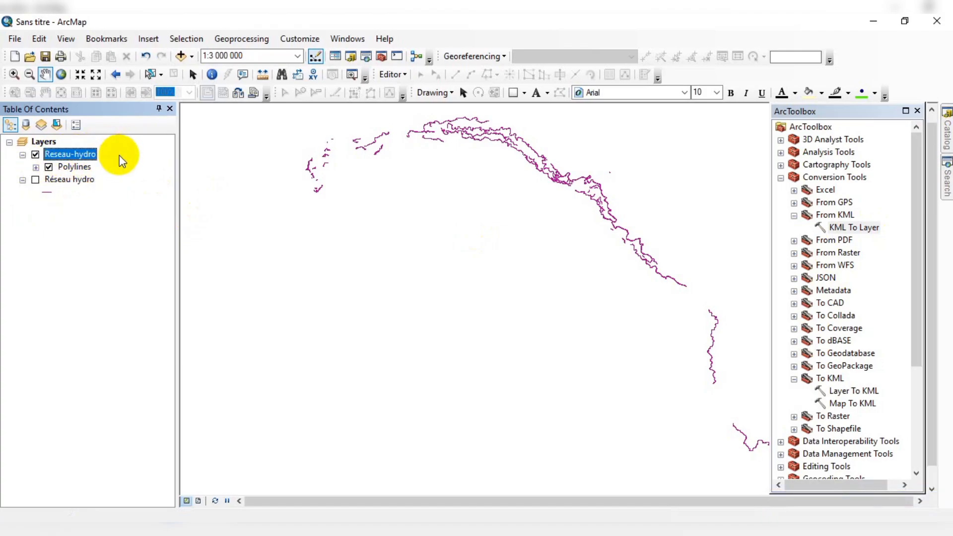
Switch to File Explorer, examine the conversion output in the Layer folder of Espace de Travail, and return to ArcMap
left_click(528, 534)
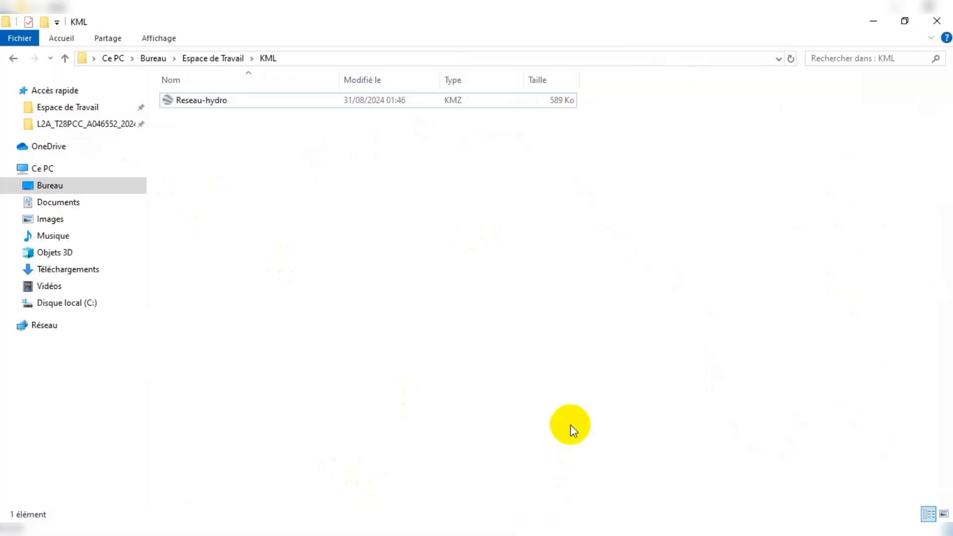
left_click(65, 58)
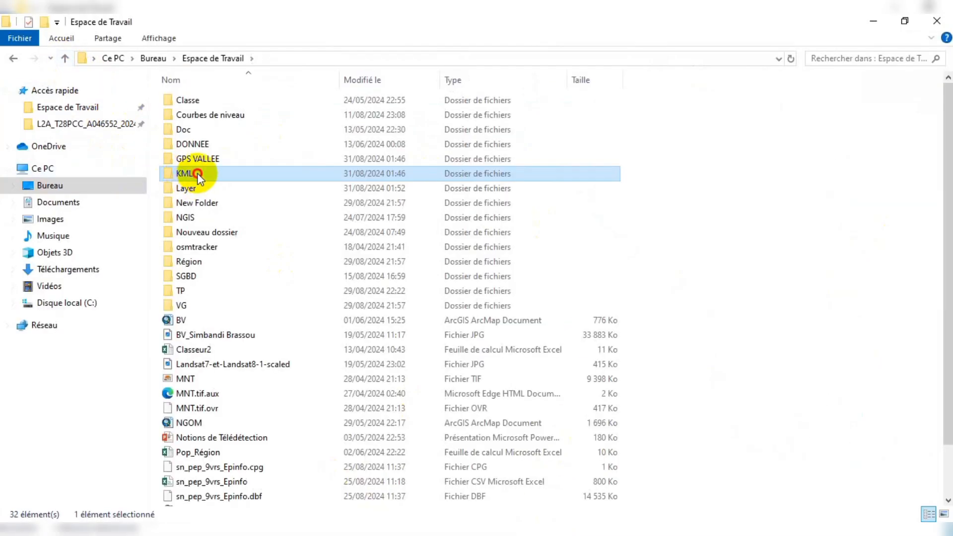
double_click(198, 174)
left_click(65, 59)
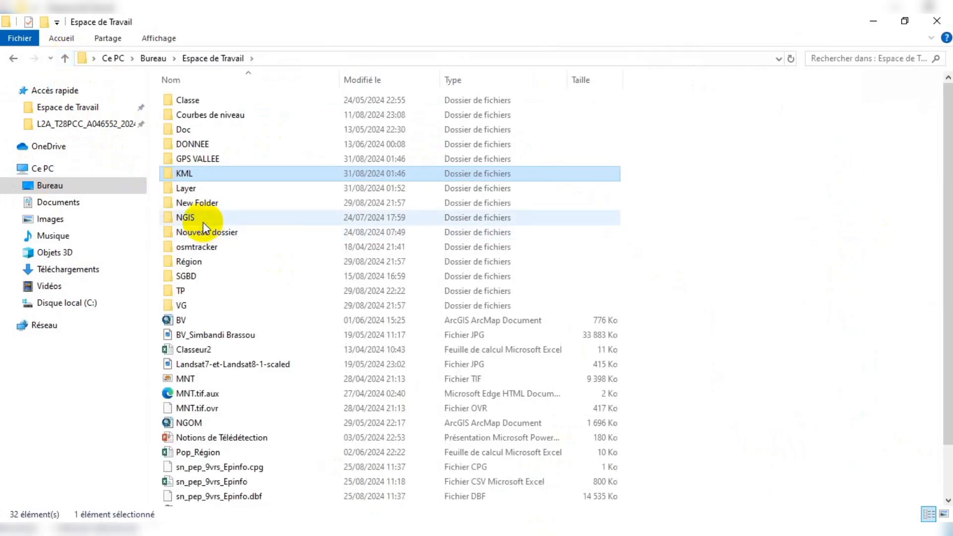
left_click(201, 190)
double_click(201, 186)
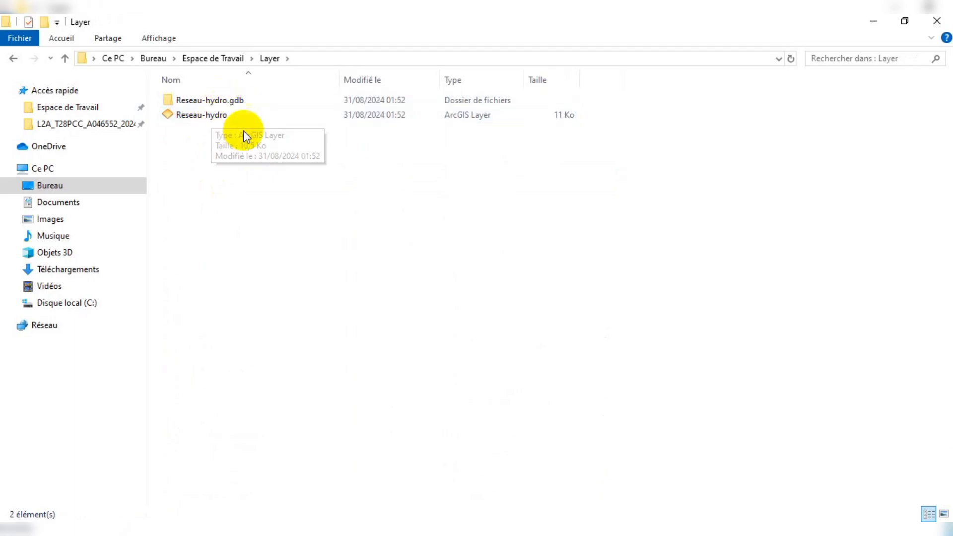
left_click(873, 20)
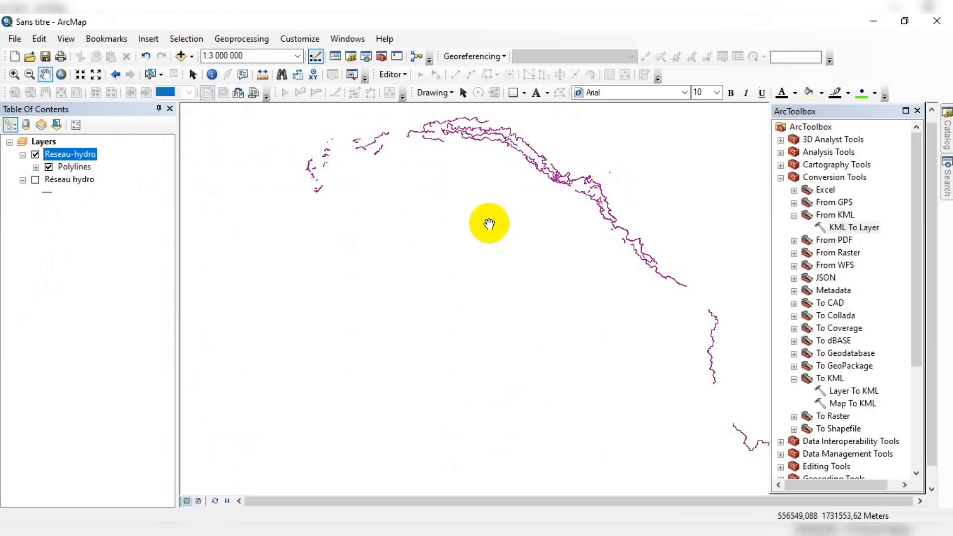
Start a data export of the Polylines sublayer under Reseau-hydro, covering all features
right_click(62, 168)
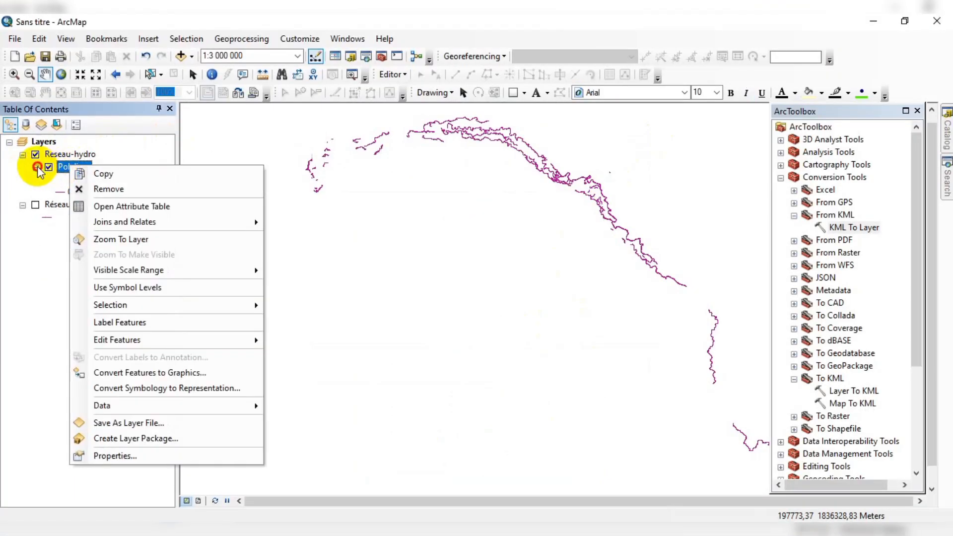
left_click(36, 168)
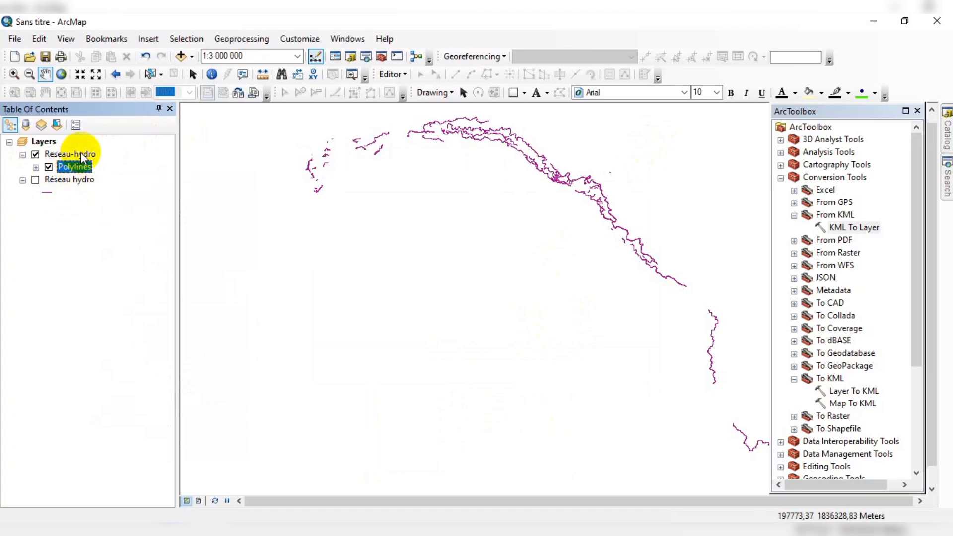
right_click(70, 166)
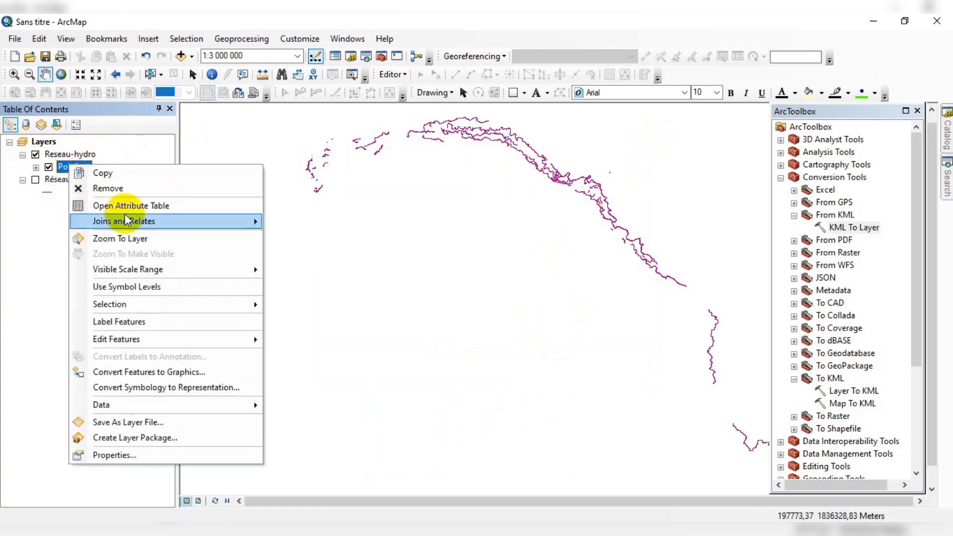
mouse_move(128, 405)
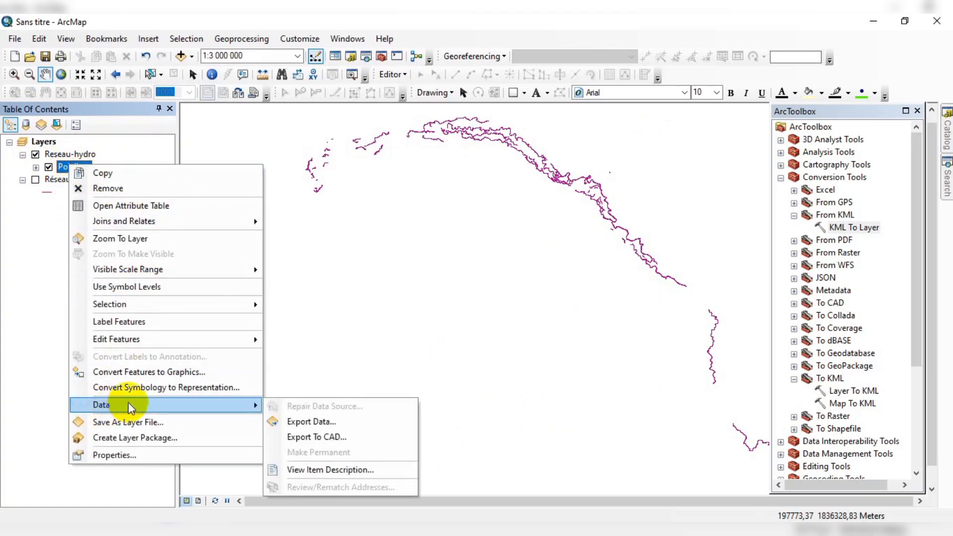
left_click(311, 421)
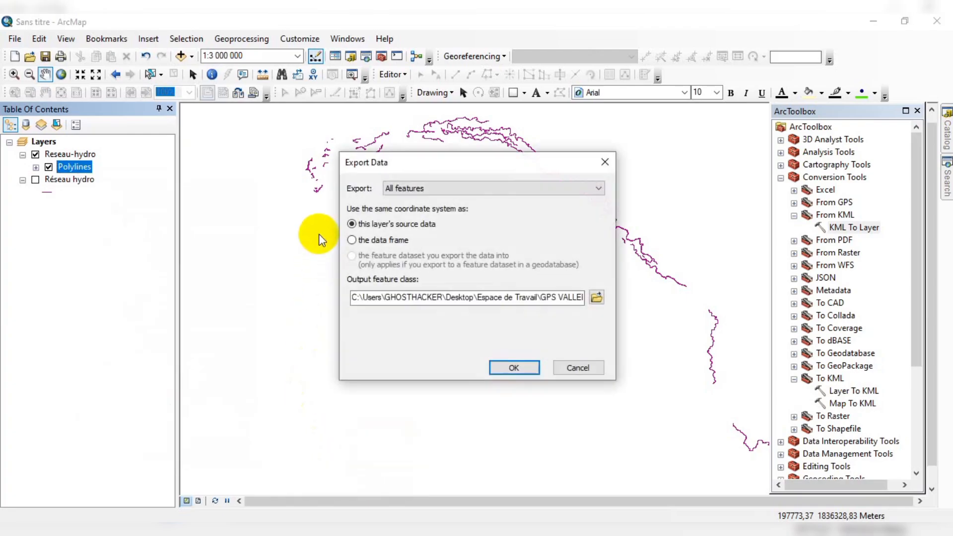
left_click(416, 192)
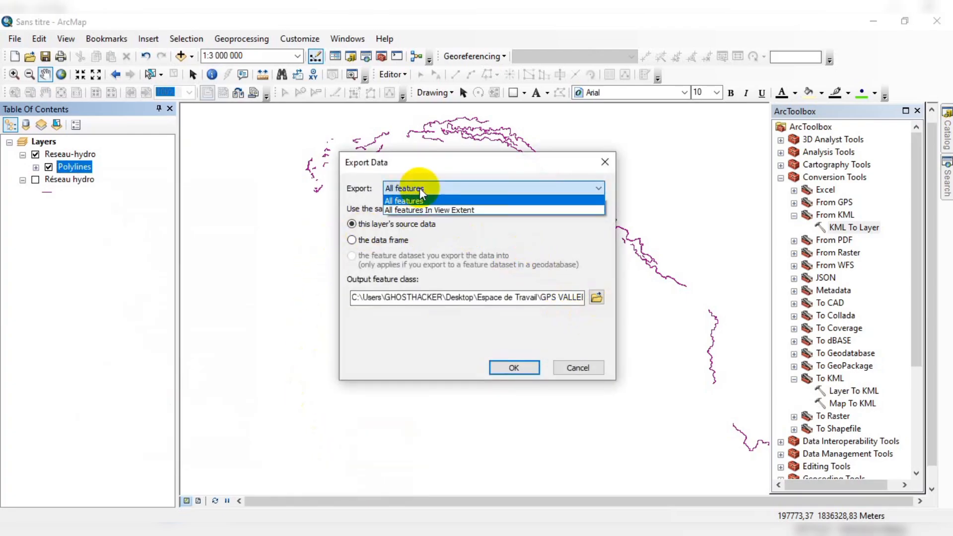
left_click(428, 201)
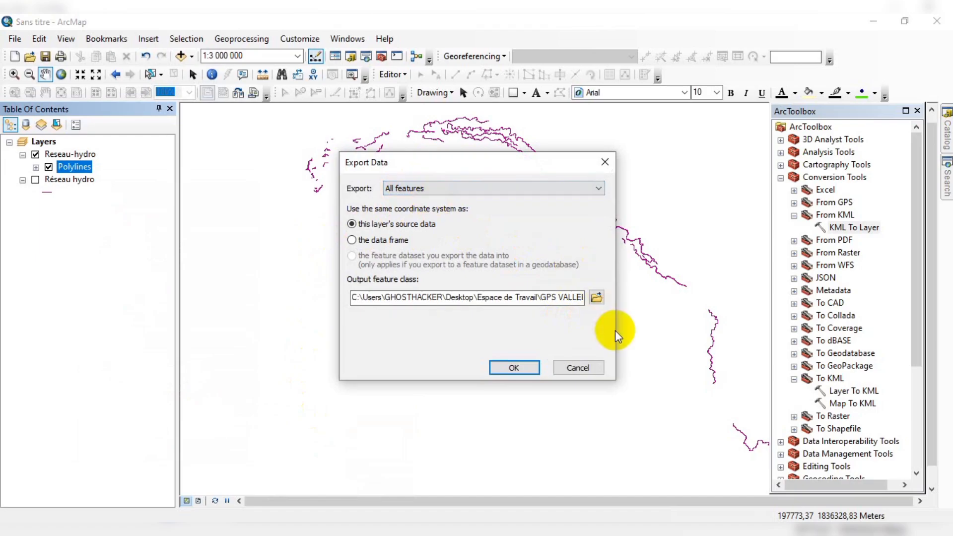
Set the export output type to Shapefile and choose the Layer folder in Espace de Travail as the save location
left_click(594, 298)
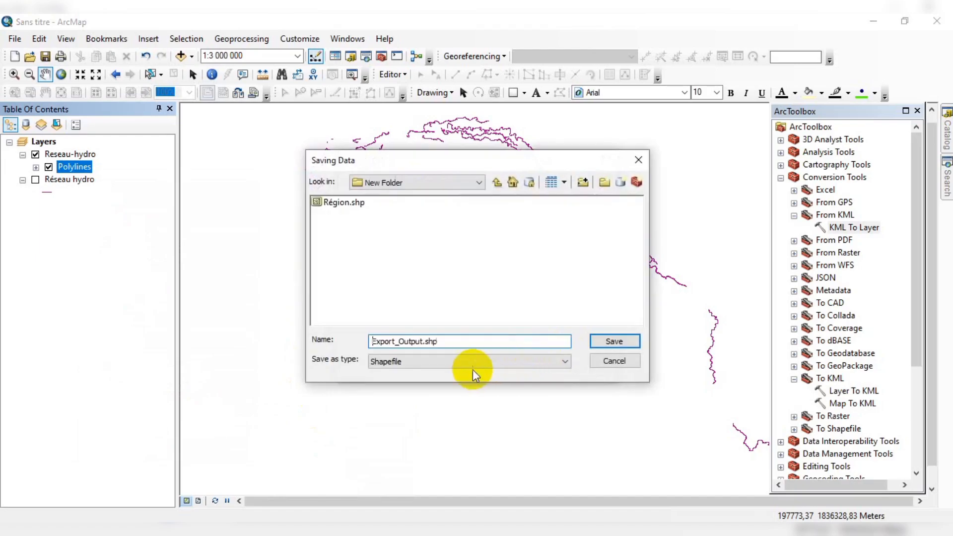
left_click(398, 361)
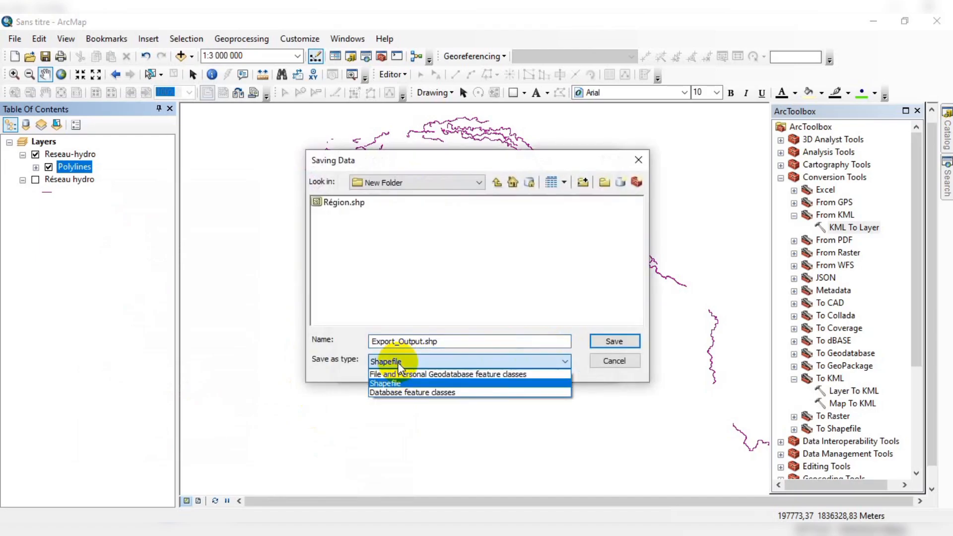
left_click(389, 386)
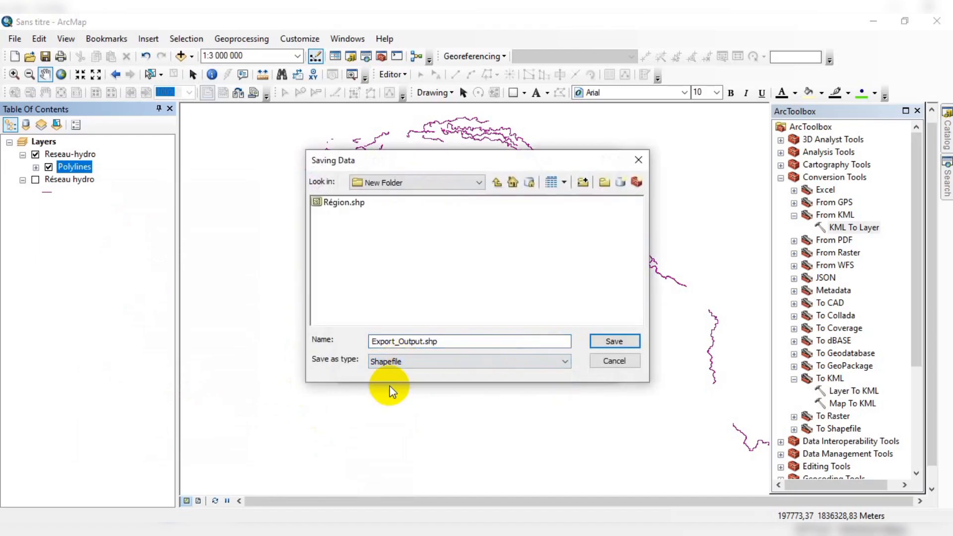
left_click(497, 182)
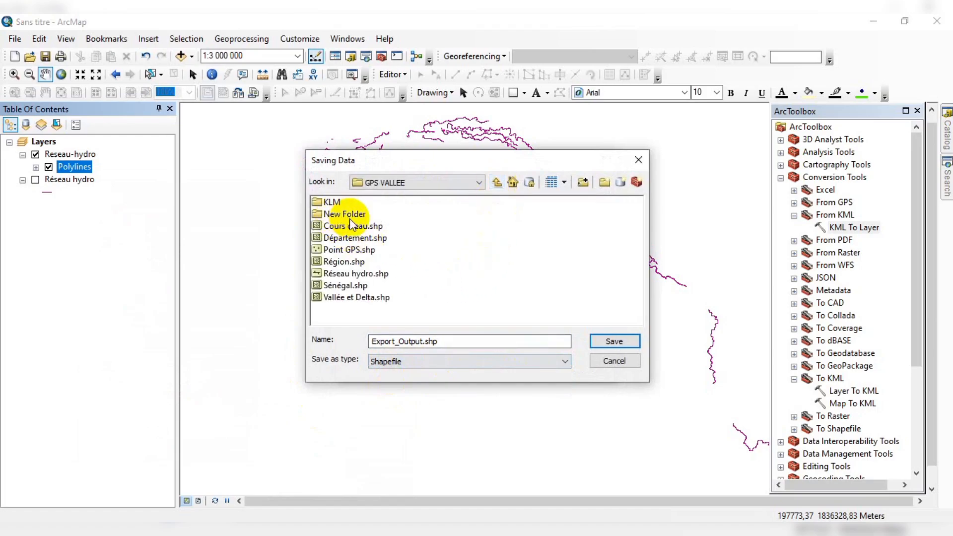
left_click(497, 182)
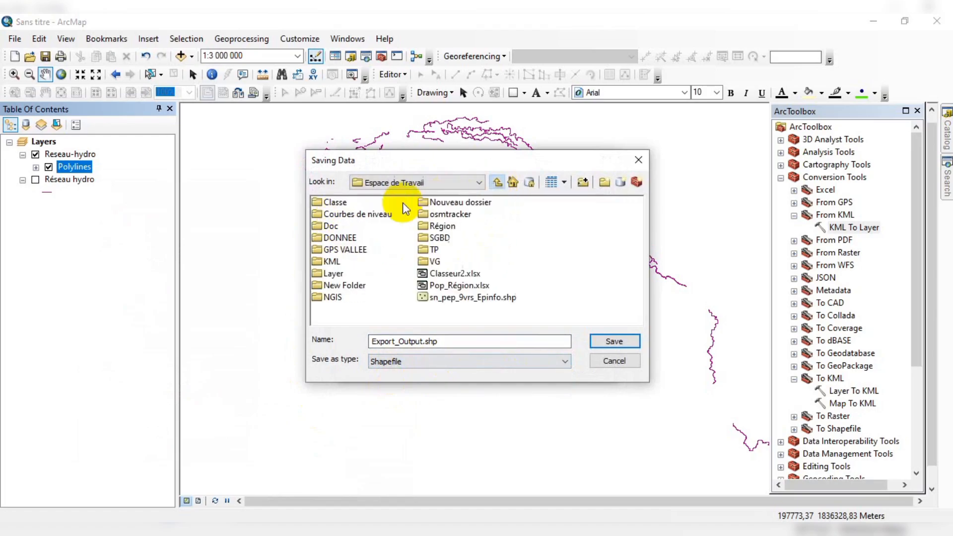
double_click(331, 273)
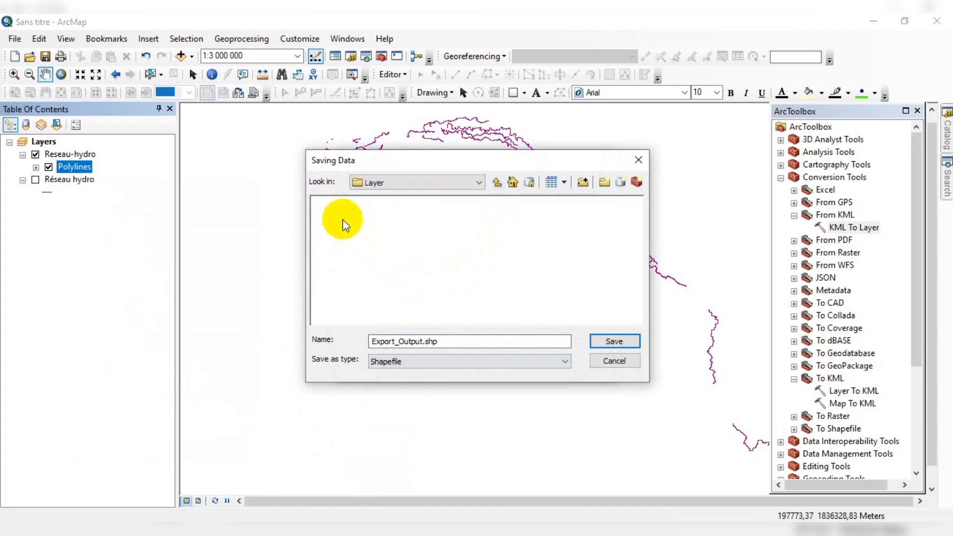
Name the output Réseau hydro, run the export and add the exported data to the map as a layer
left_click_drag(447, 340, 319, 334)
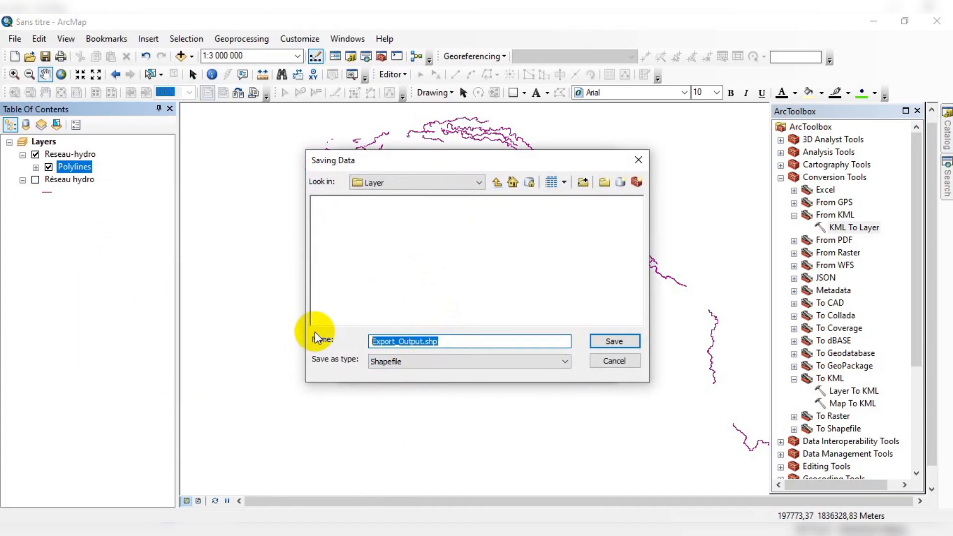
type("Résea")
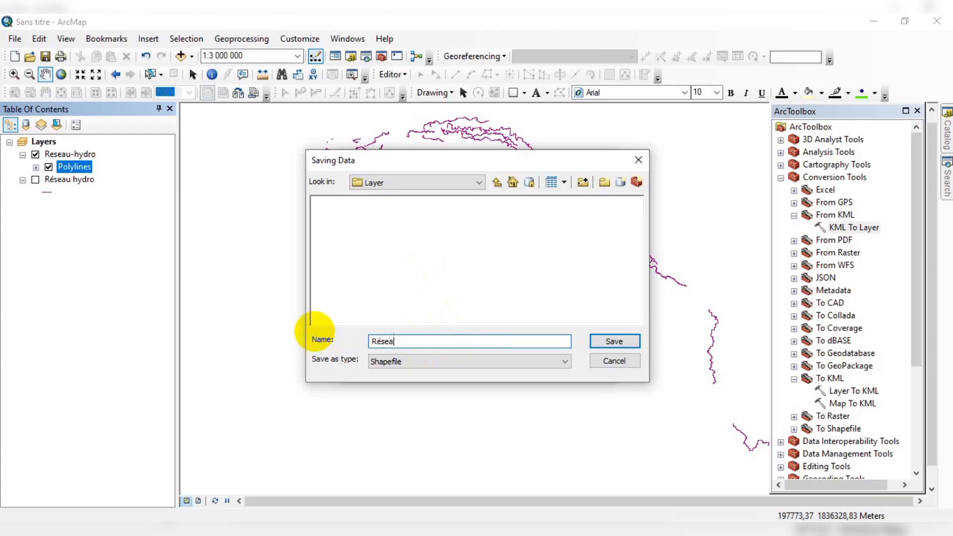
type("u hydro")
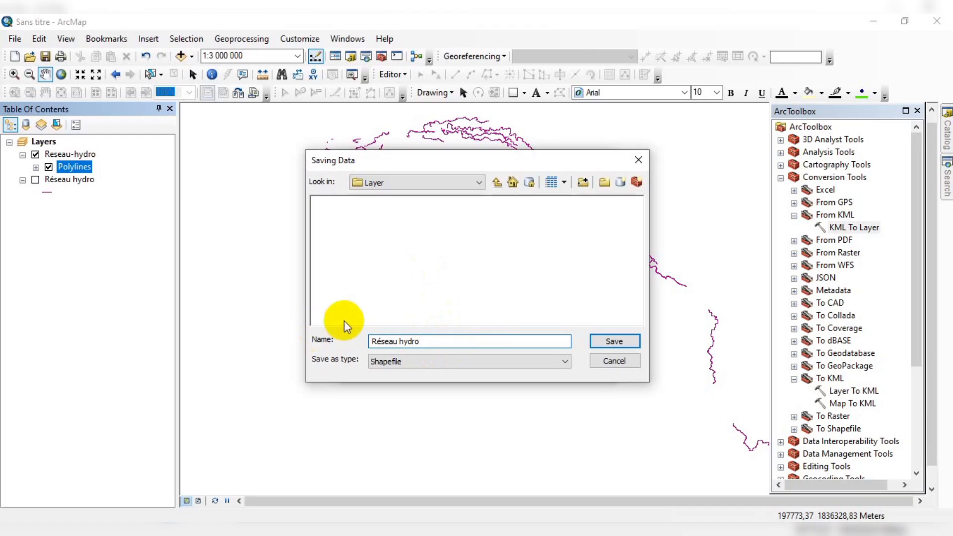
left_click(614, 341)
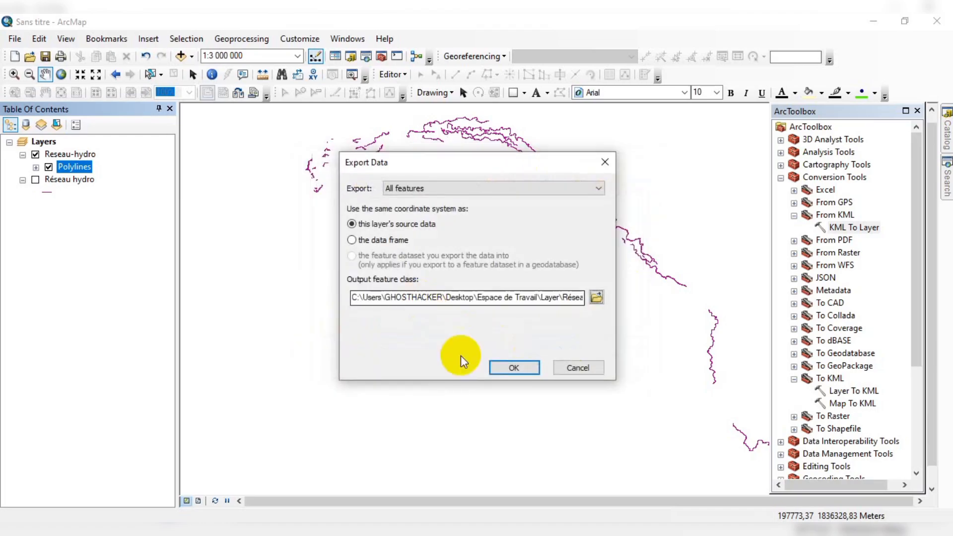
left_click(502, 366)
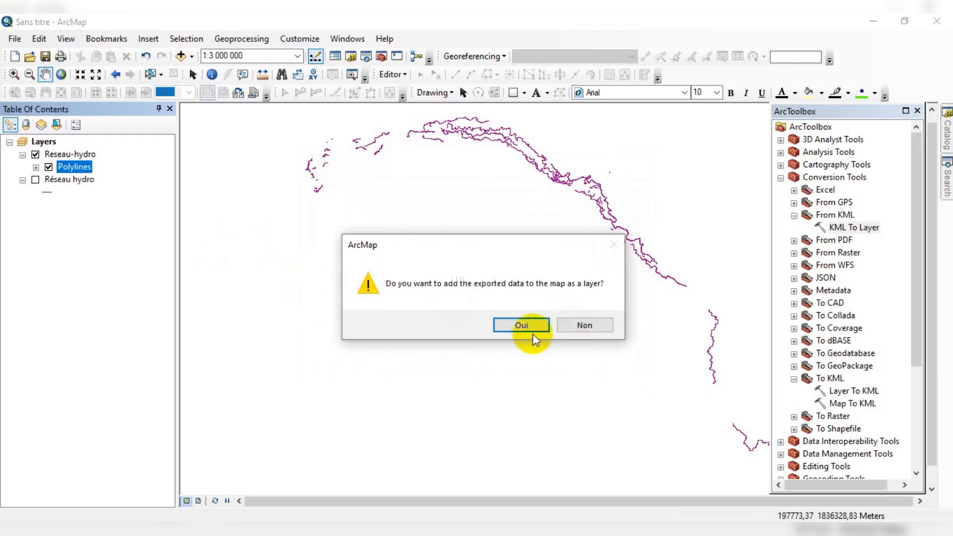
left_click(522, 326)
Hide the Reseau-hydro group layer and select the exported Réseau_hydro layer
left_click(90, 155)
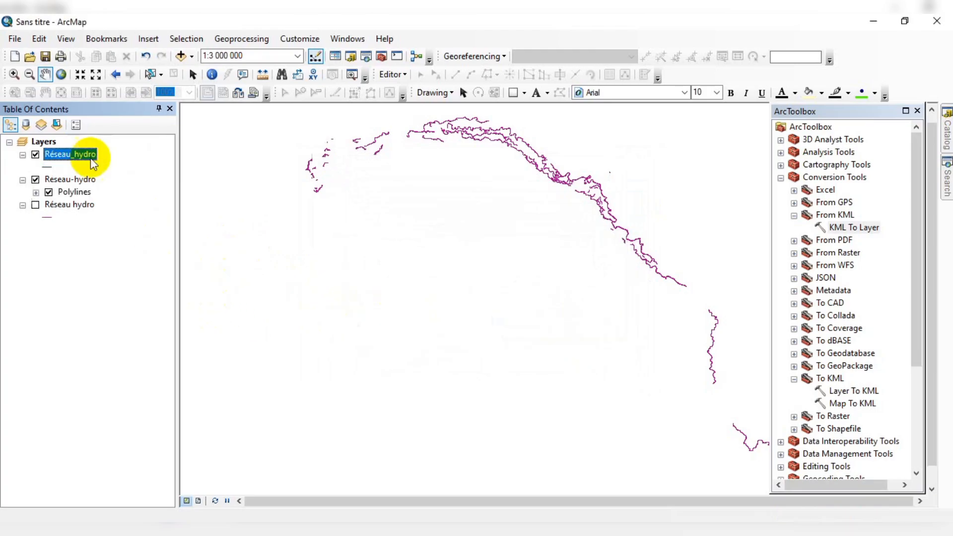
left_click(35, 179)
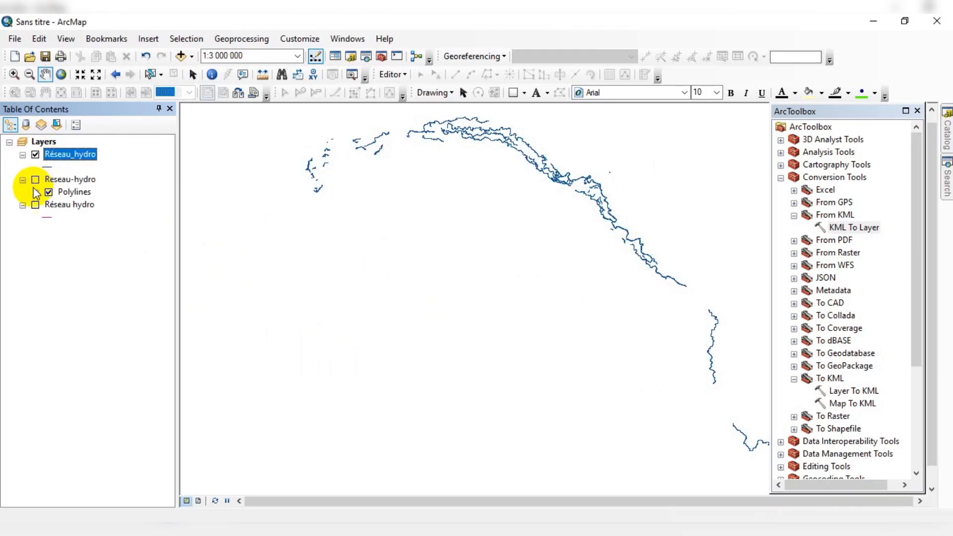
left_click(70, 178)
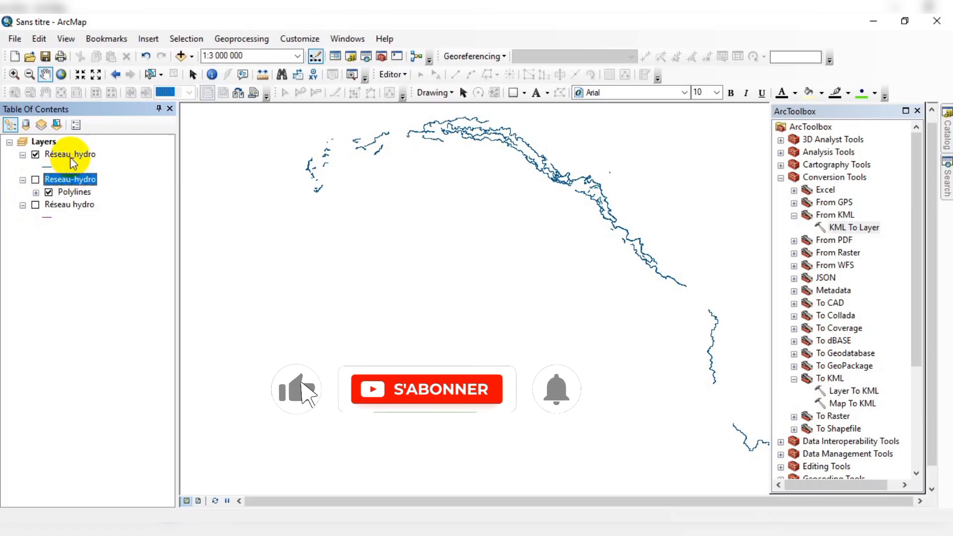
left_click(70, 156)
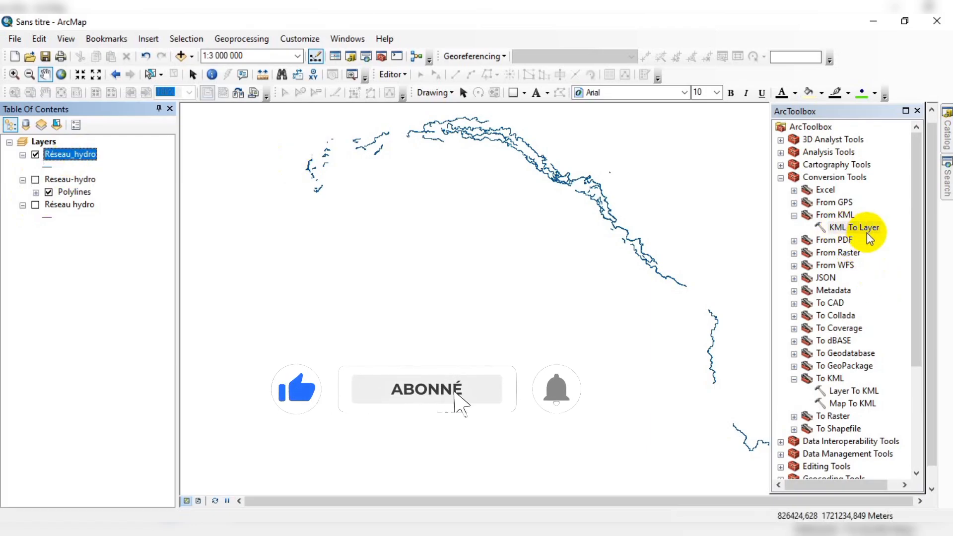
left_click(73, 166)
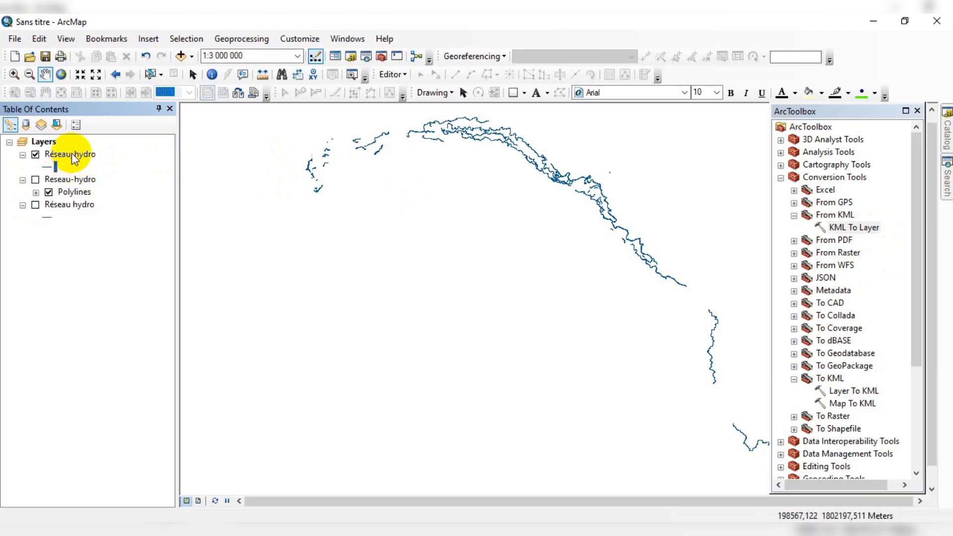
left_click(71, 152)
left_click(71, 153)
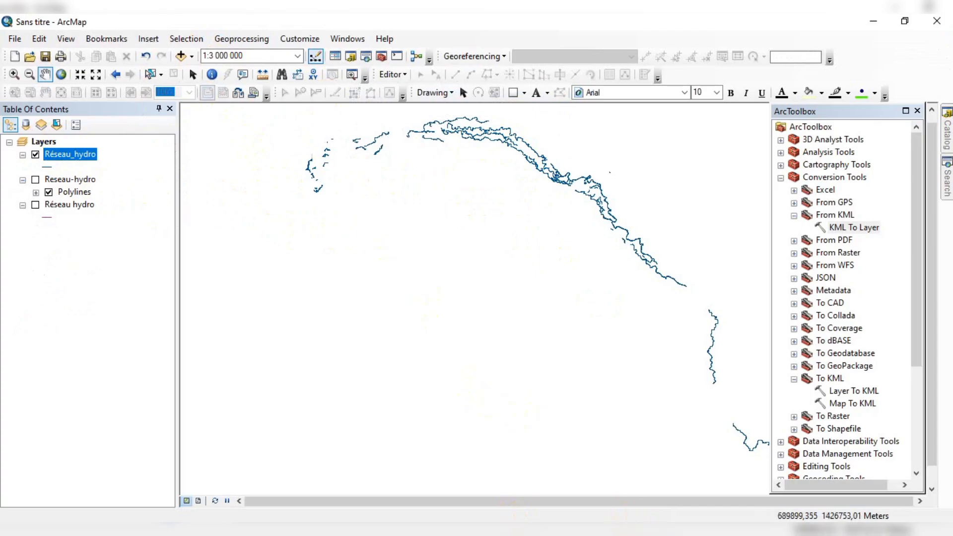
Switch to Google Earth Pro, collapse the inner Réseau hydro folder under Lieux temporaires and start opening a file
left_click(673, 535)
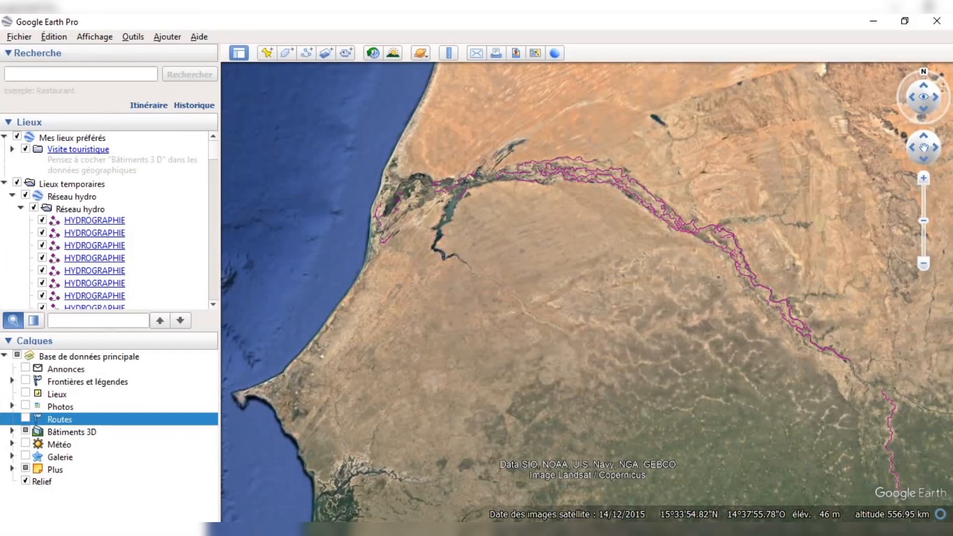
left_click(19, 208)
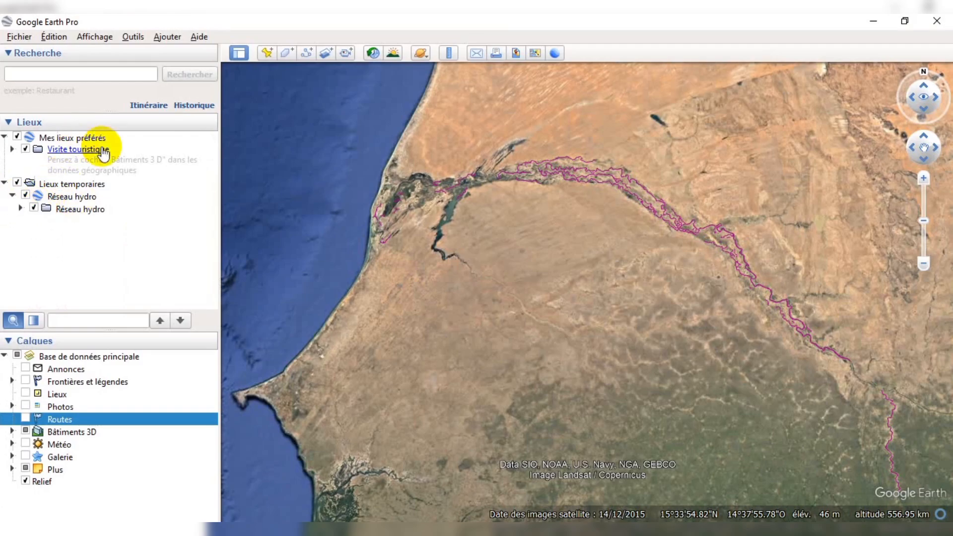
left_click(26, 39)
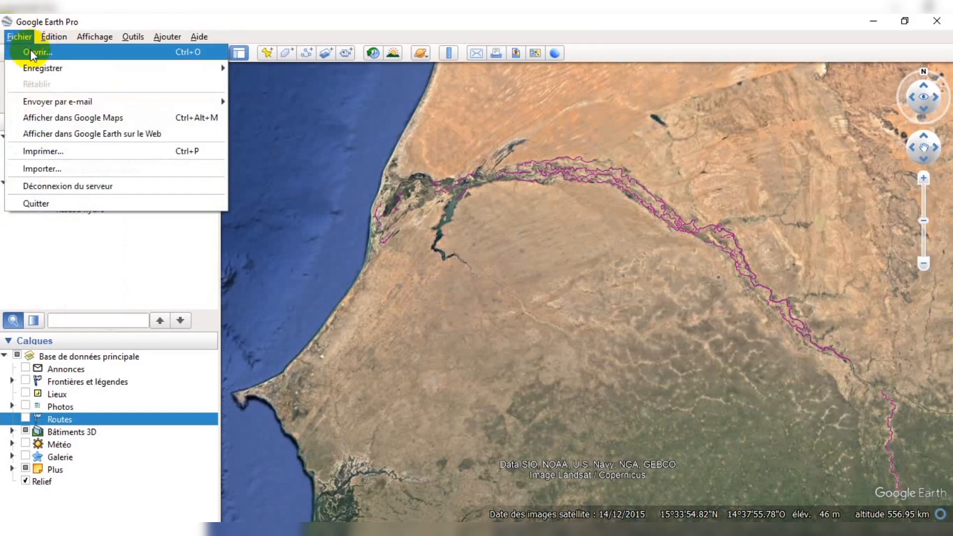
left_click(502, 248)
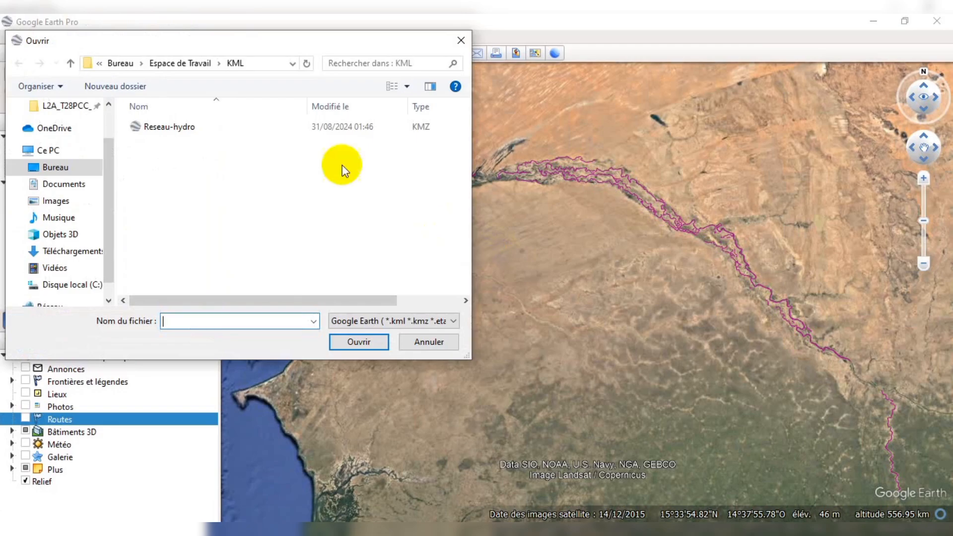
Browse to the Reseau-hydro.gdb folder inside the Layer folder of Espace de Travail
left_click(70, 63)
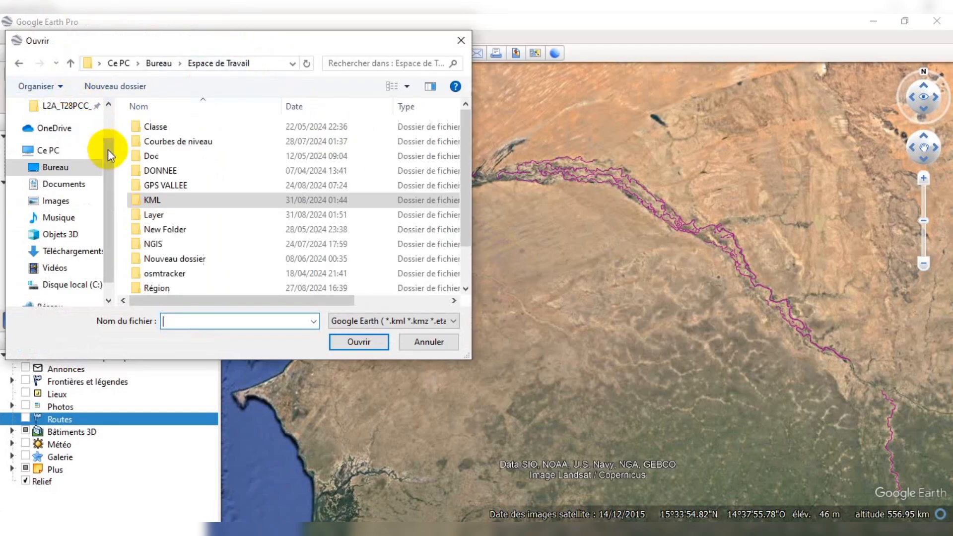
scroll(193, 226, "down", 1)
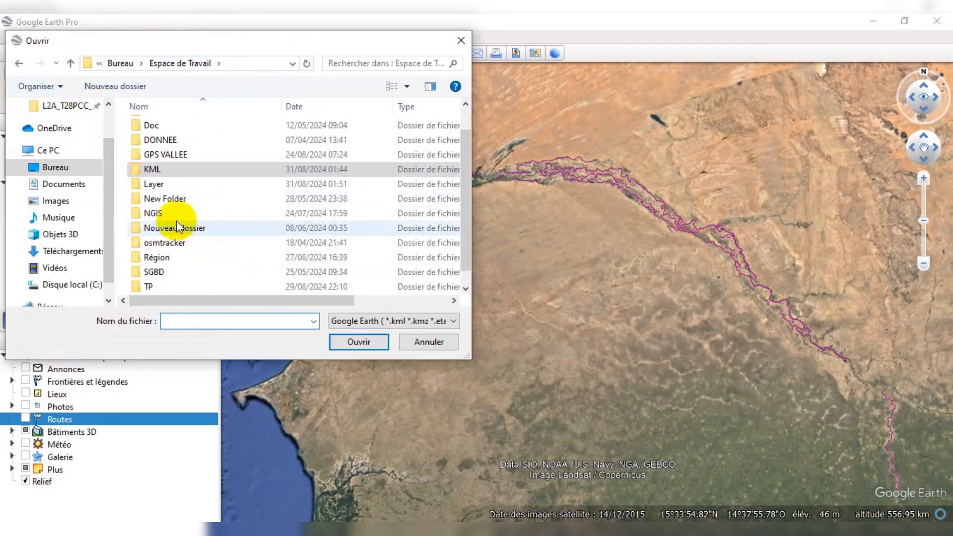
left_click(168, 184)
double_click(168, 184)
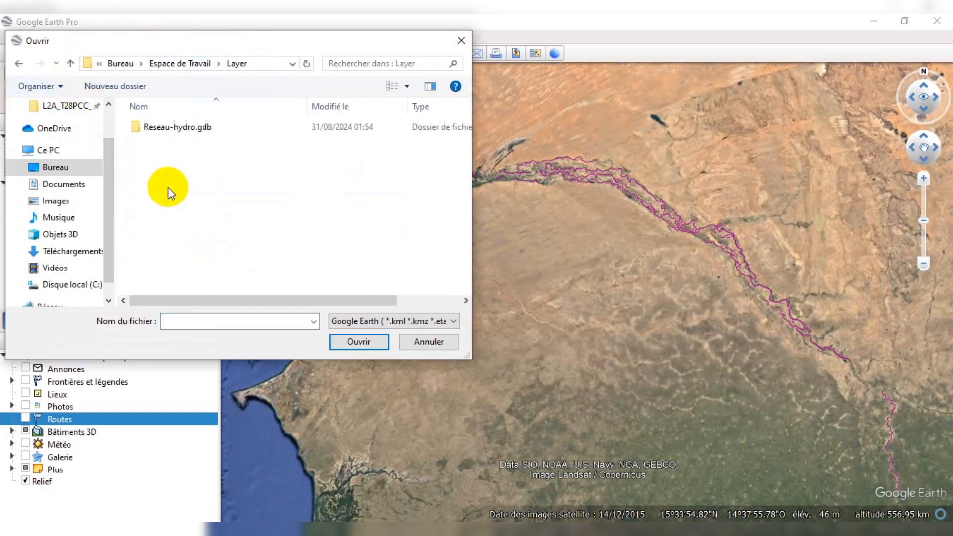
left_click(187, 127)
double_click(187, 127)
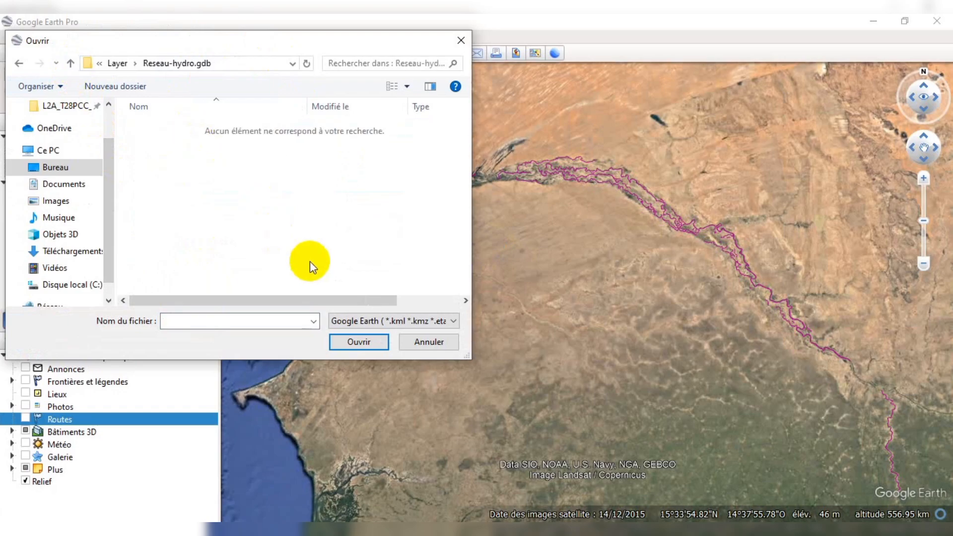
Set the file type filter to Tous les fichiers (*.*) and look through the geodatabase folder's files
left_click(385, 329)
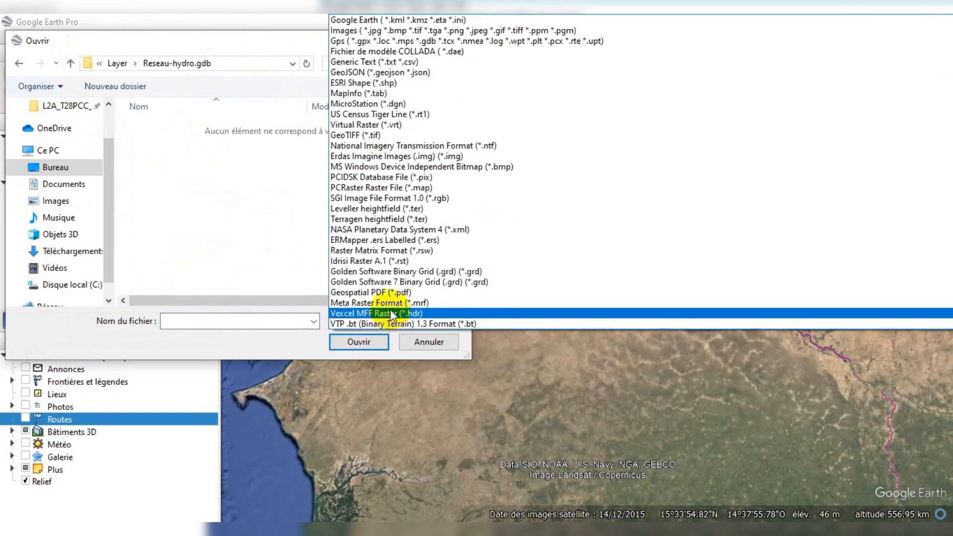
scroll(397, 271, "down", 3)
scroll(401, 263, "up", 3)
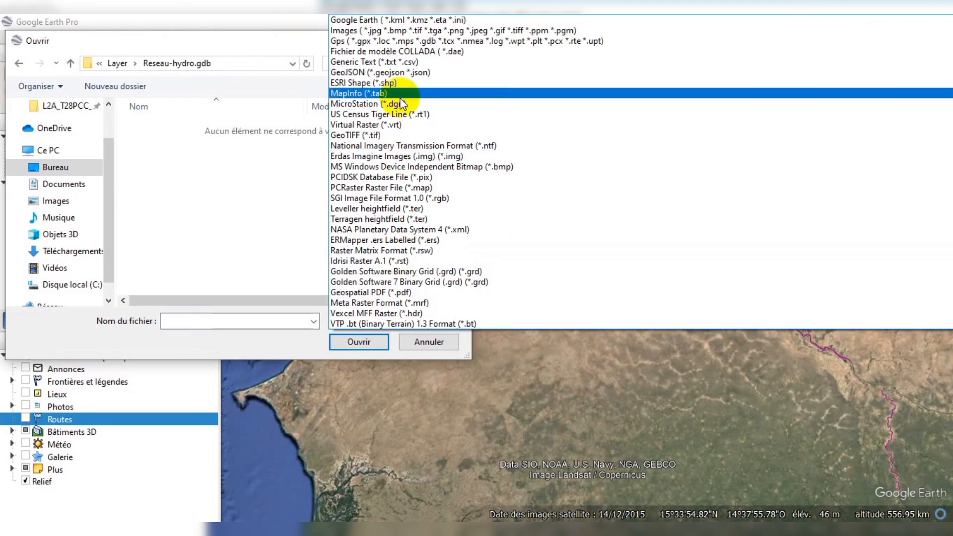
scroll(445, 245, "down", 1)
scroll(445, 251, "down", 2)
left_click(379, 325)
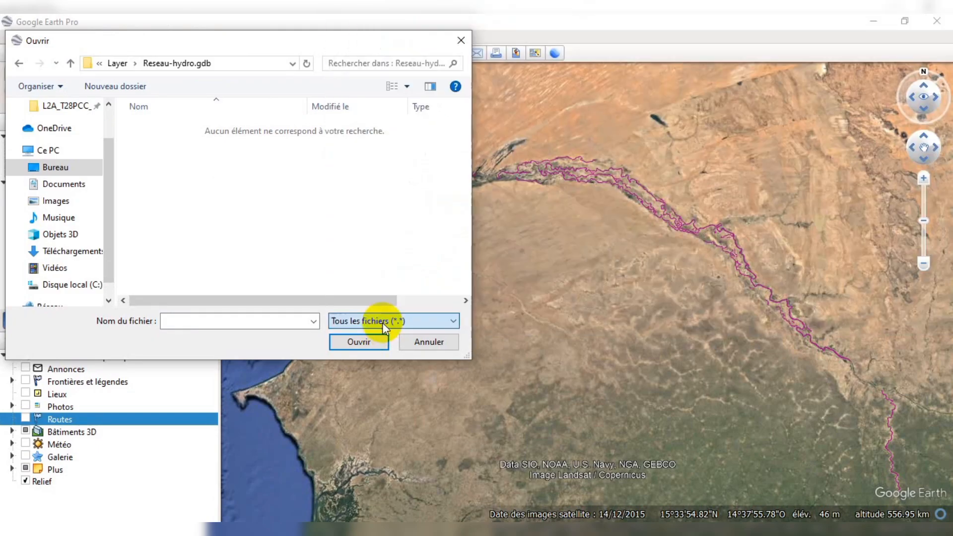
scroll(233, 234, "down", 8)
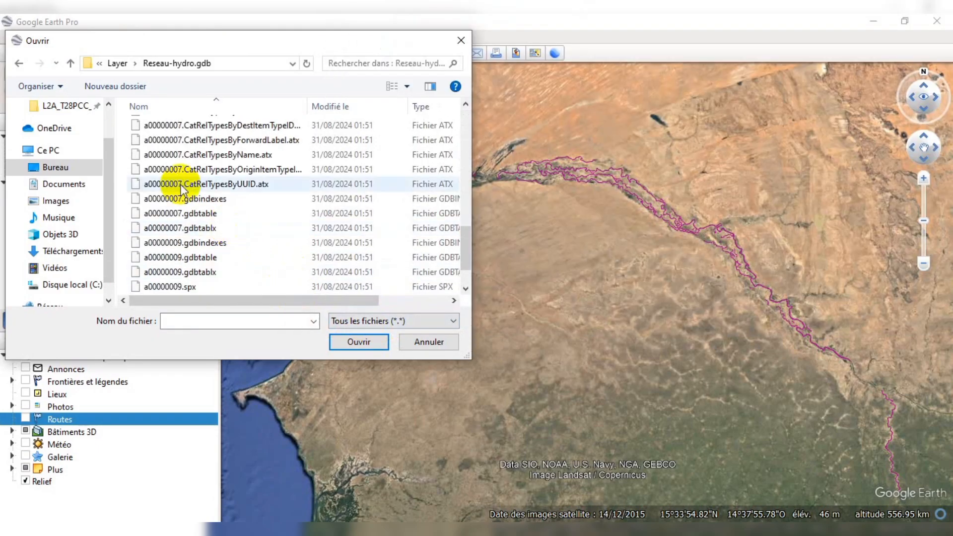
Open Réseau_hydro.shp from the Layer folder in Espace de Travail
scroll(69, 141, "up", 1)
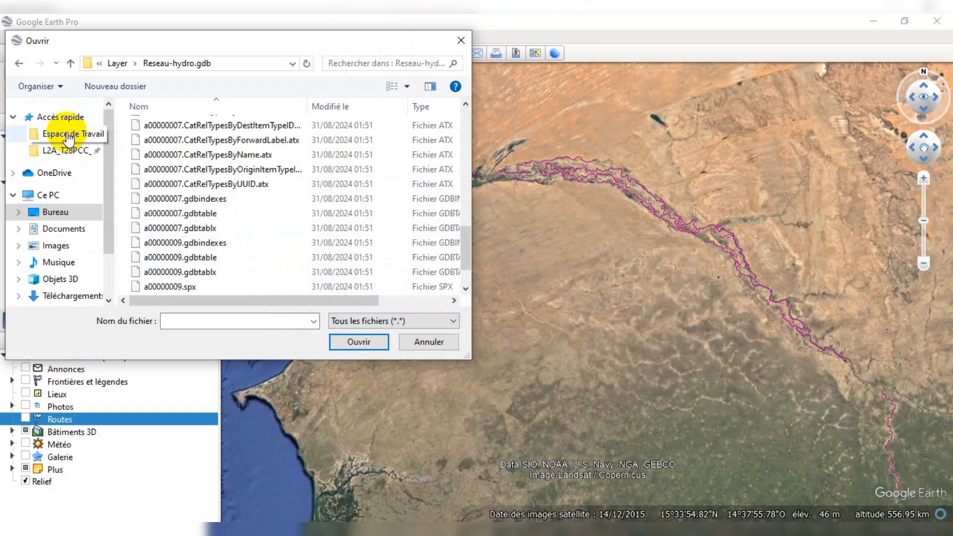
left_click(68, 134)
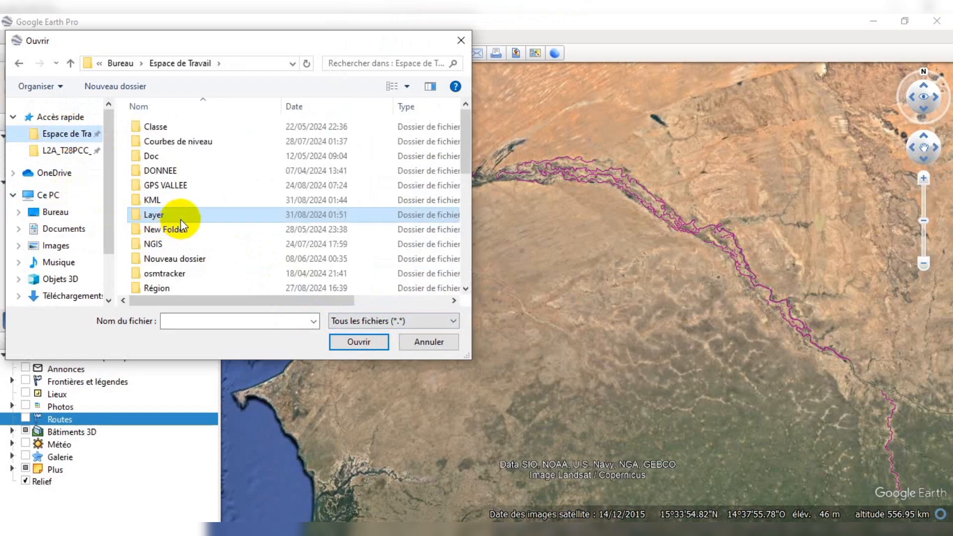
scroll(182, 224, "down", 1)
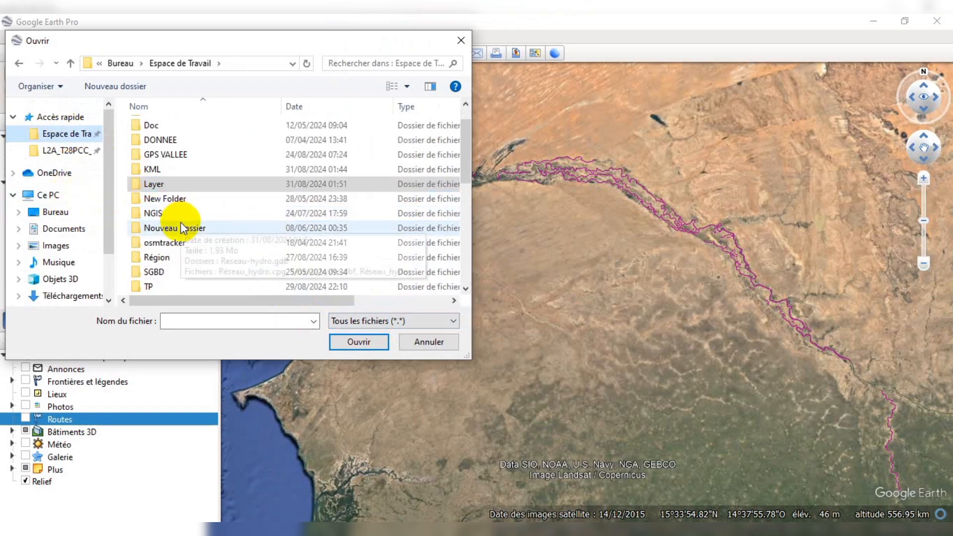
double_click(170, 183)
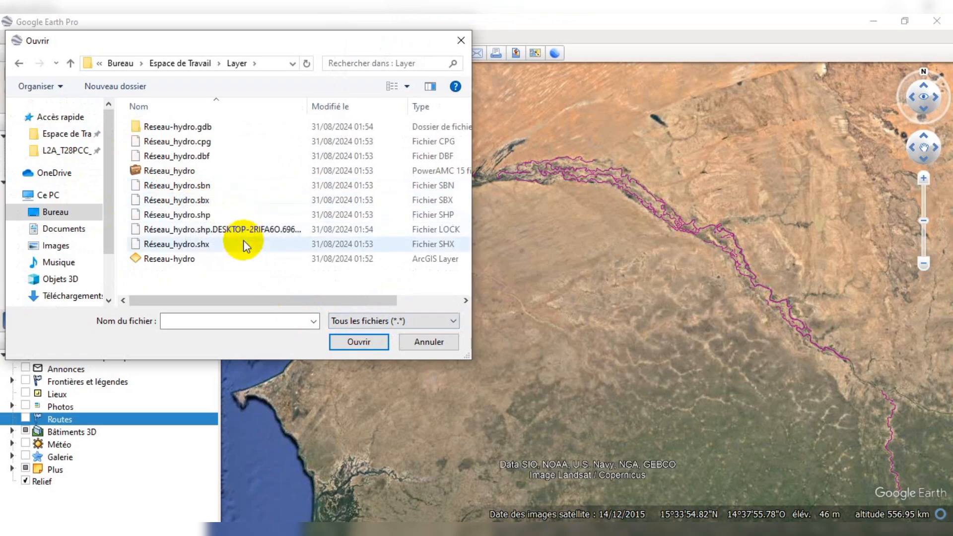
left_click(191, 215)
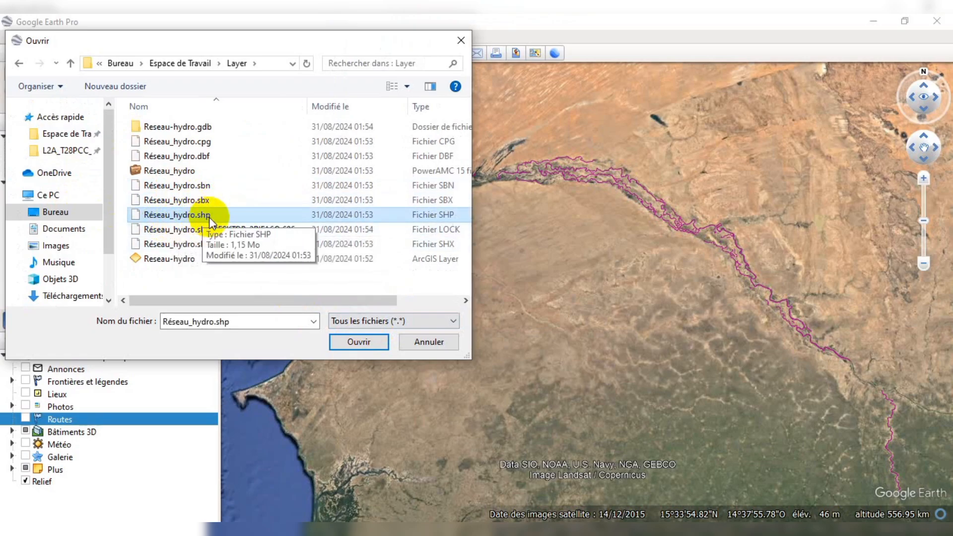
left_click(361, 340)
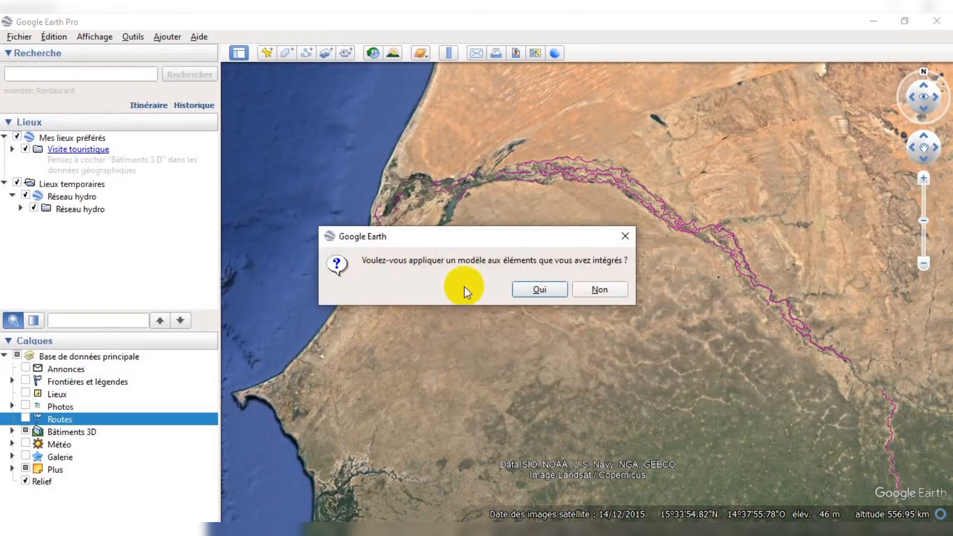
Import the shapefile without applying a style template and show the Réseau_hydro.shp layer
left_click(593, 292)
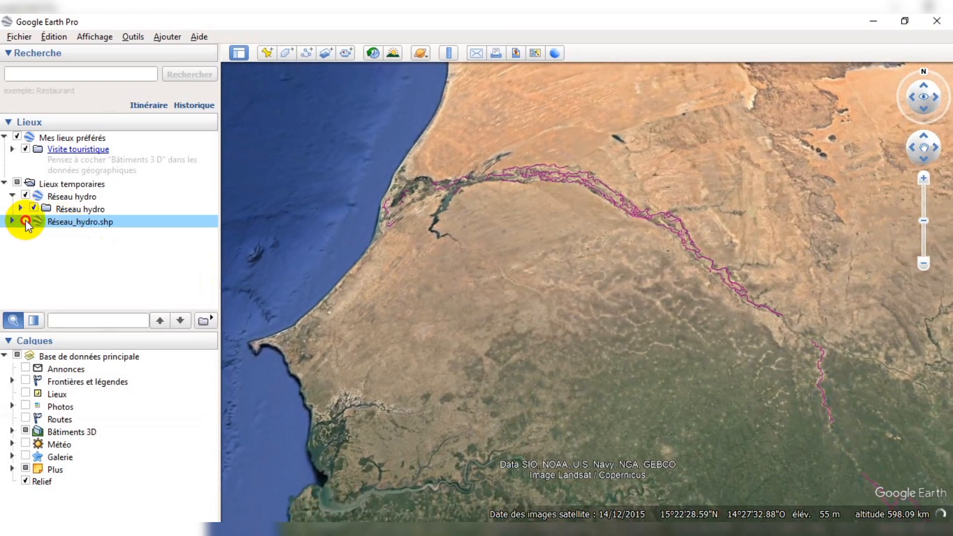
left_click(25, 221)
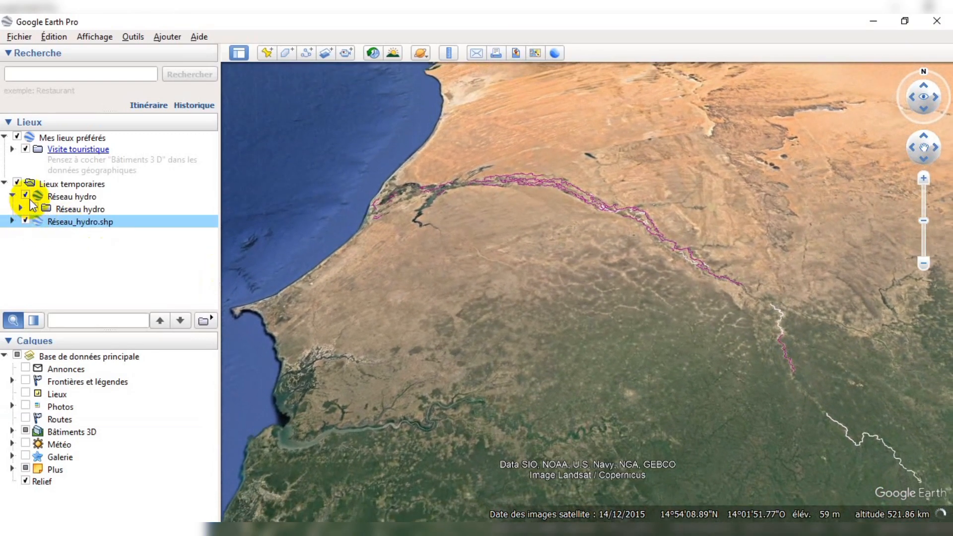
Hide the Réseau hydro layer under Lieux temporaires and examine the river lines of Réseau_hydro.shp on the imagery
left_click(26, 196)
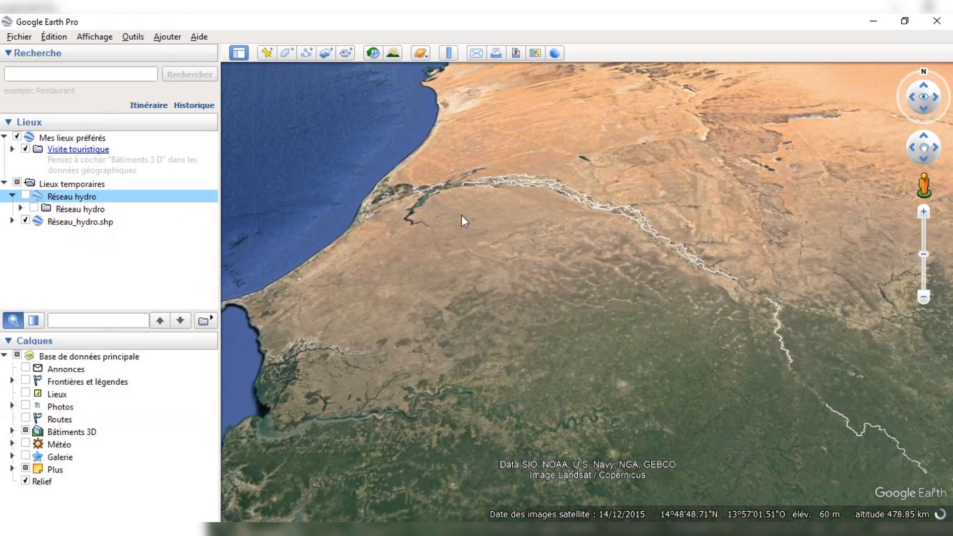
scroll(583, 182, "up", 5)
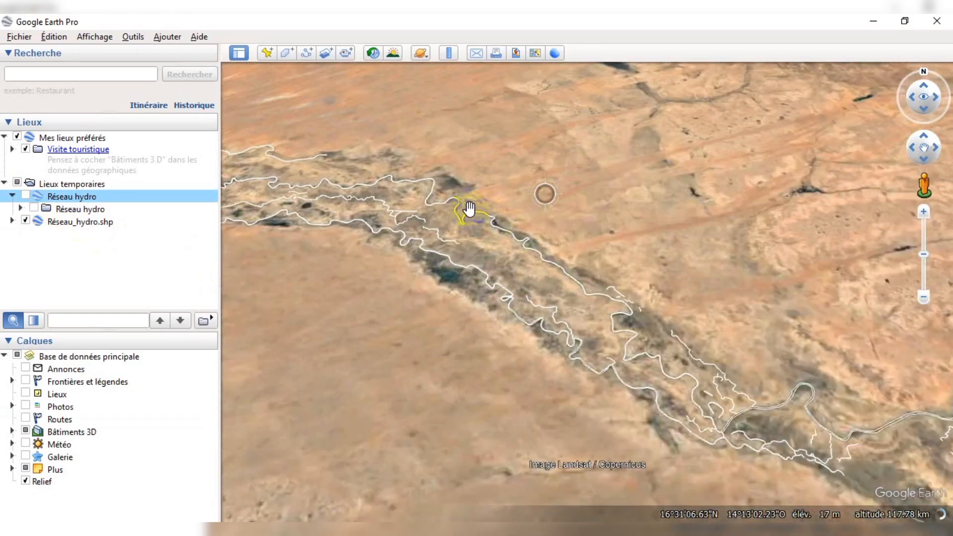
scroll(563, 241, "down", 4)
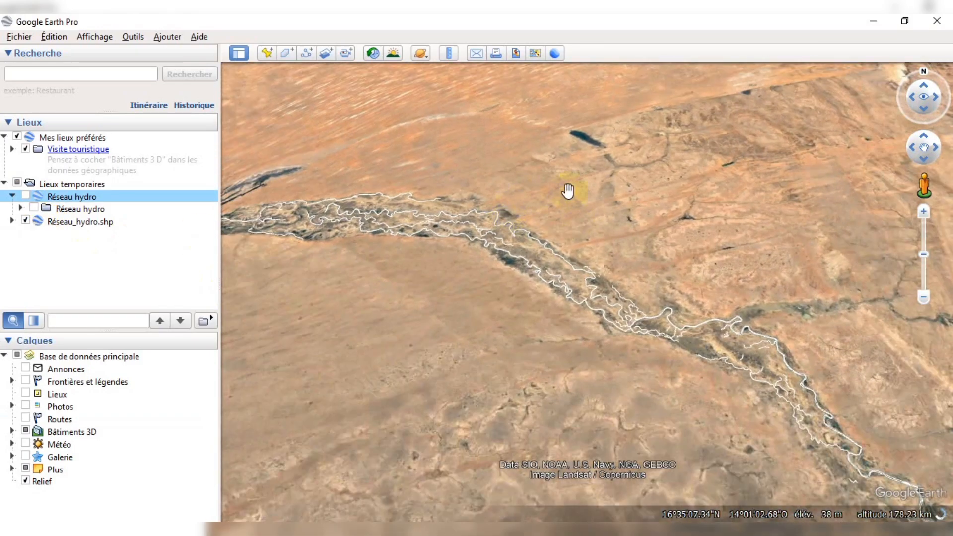
scroll(565, 187, "down", 3)
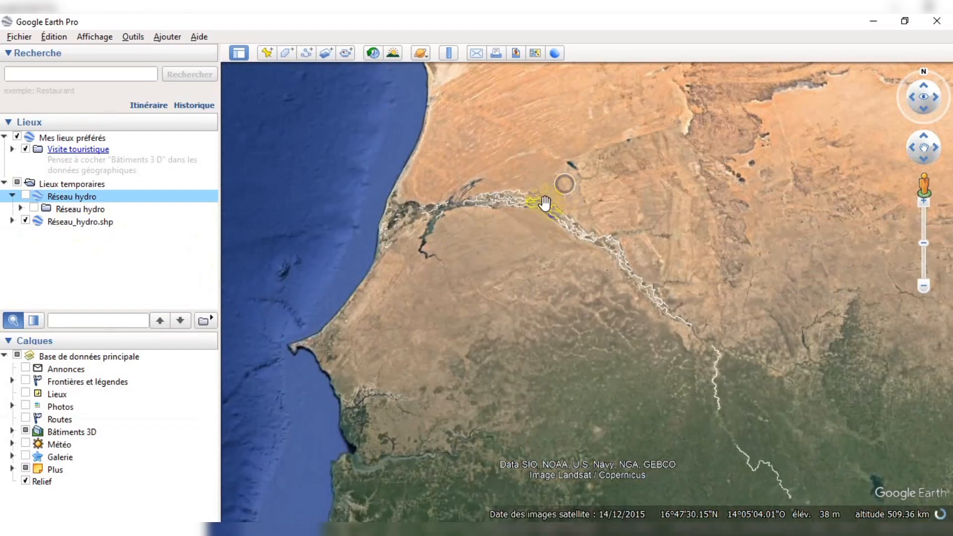
Compare the Réseau hydro and Réseau_hydro.shp layers by toggling their visibility, leaving only Réseau_hydro.shp shown, and examine its lines
left_click(26, 196)
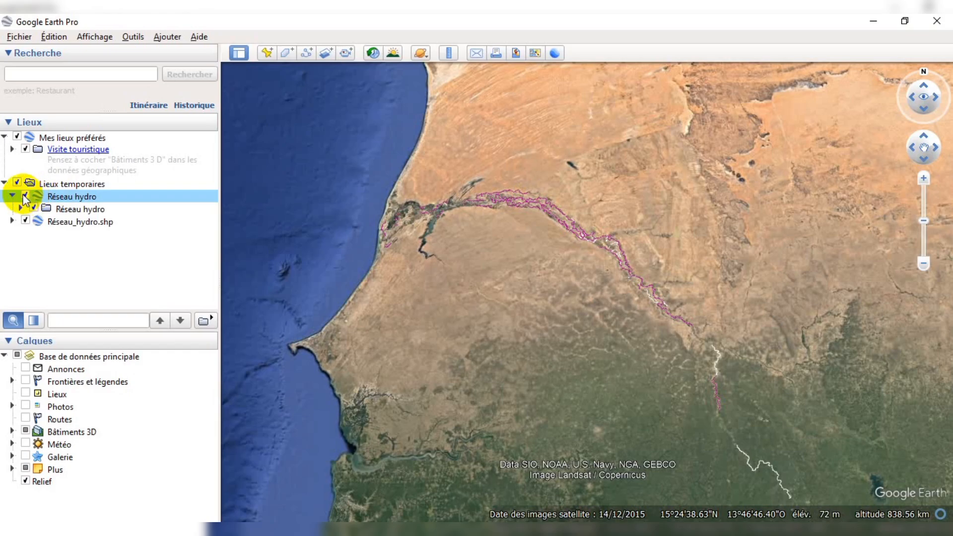
left_click(25, 195)
left_click(25, 220)
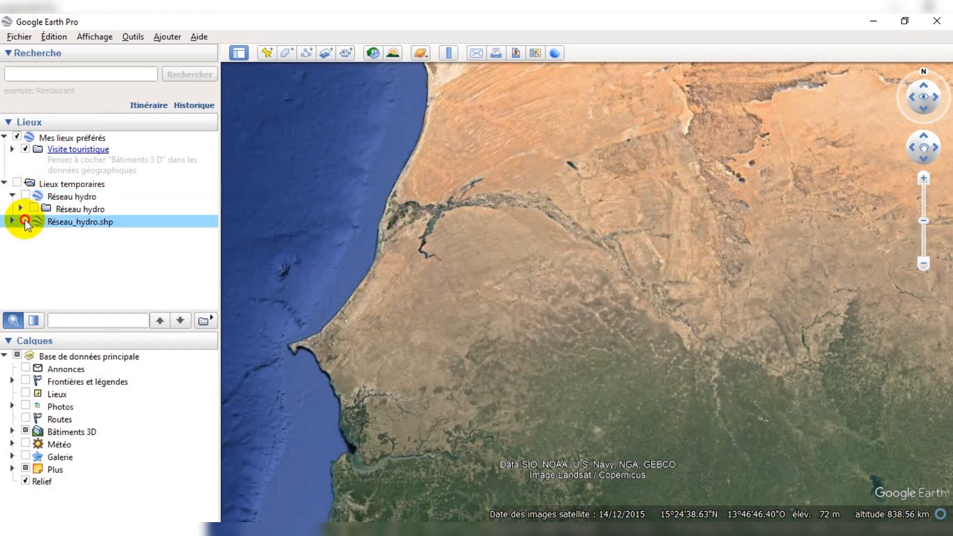
left_click(25, 220)
scroll(510, 207, "up", 5)
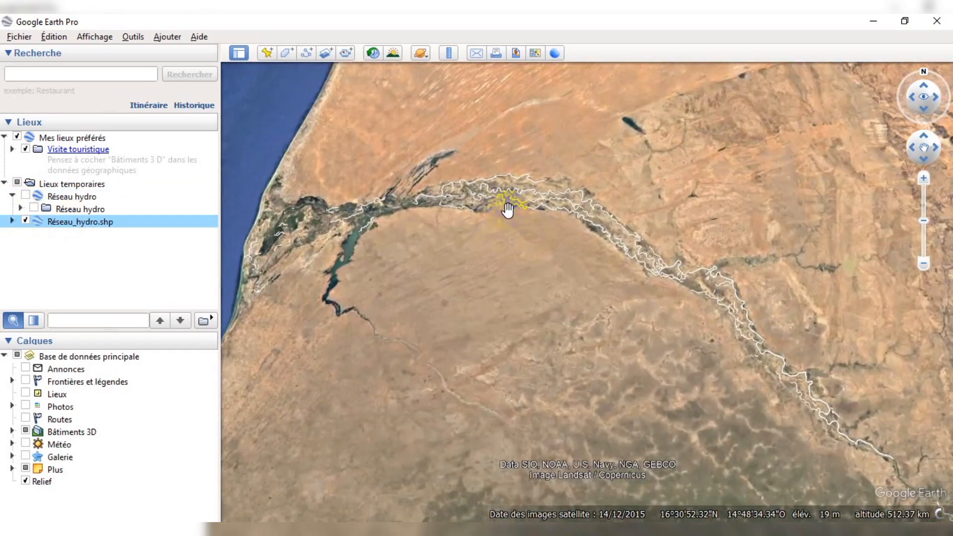
scroll(499, 179, "down", 5)
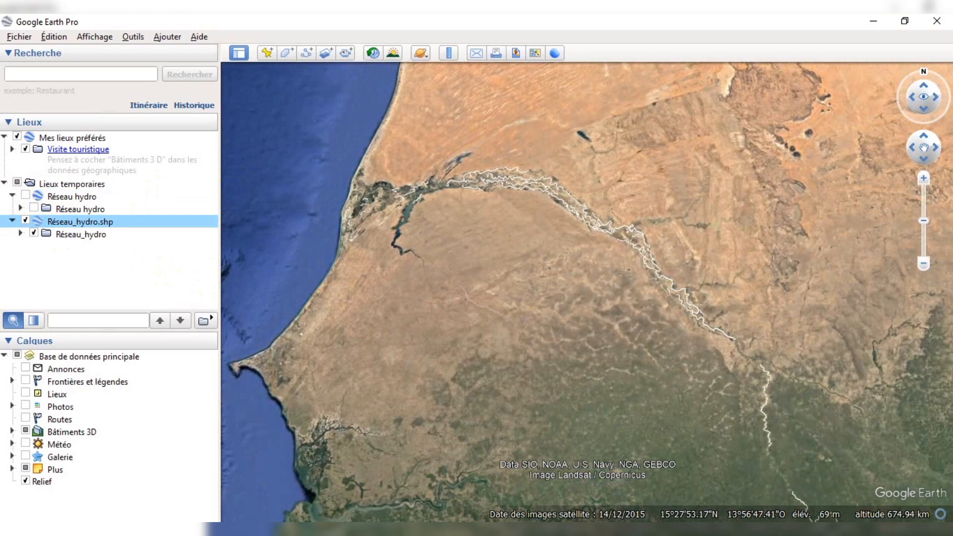
Switch to ArcMap and review the KML To Layer and Layer To KML tools among the Conversion Tools
left_click(595, 530)
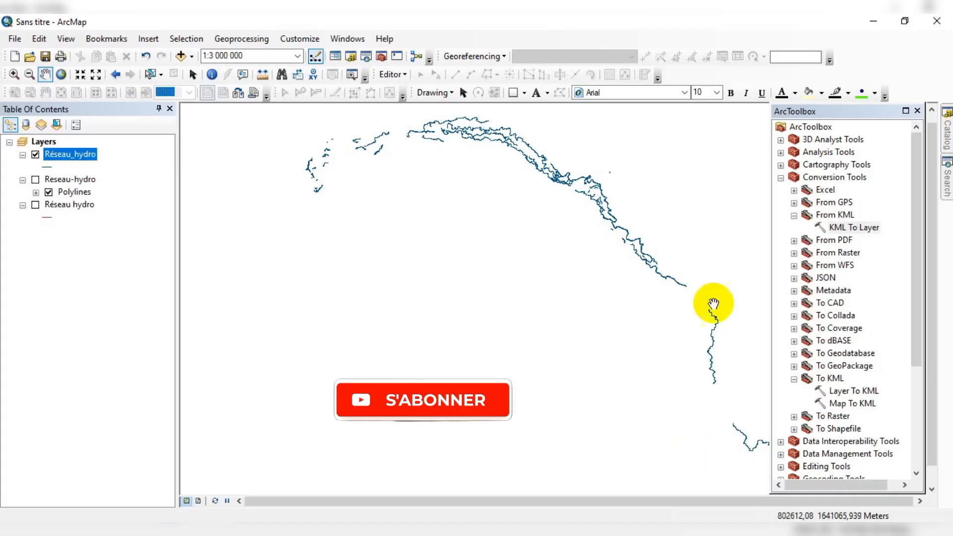
scroll(587, 182, "down", 1)
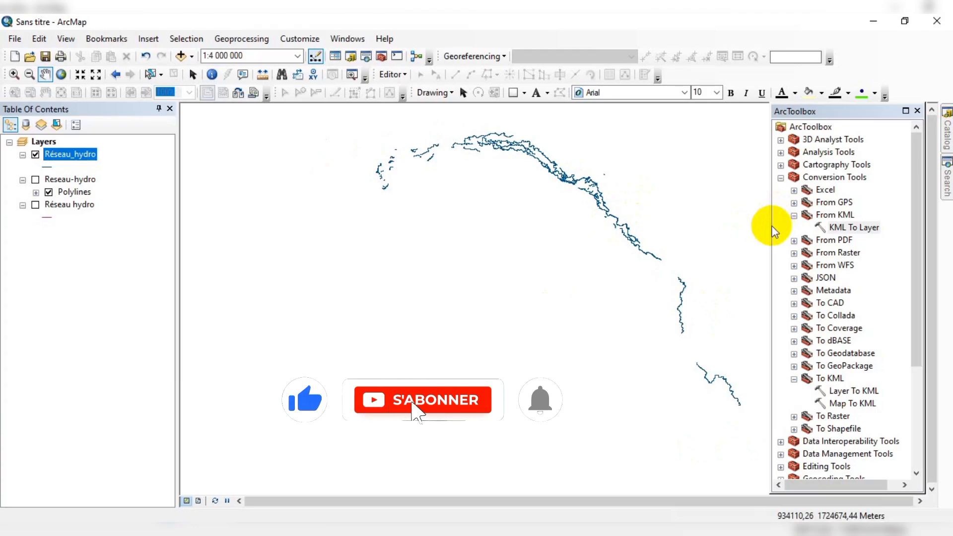
left_click_drag(769, 228, 705, 233)
left_click(789, 228)
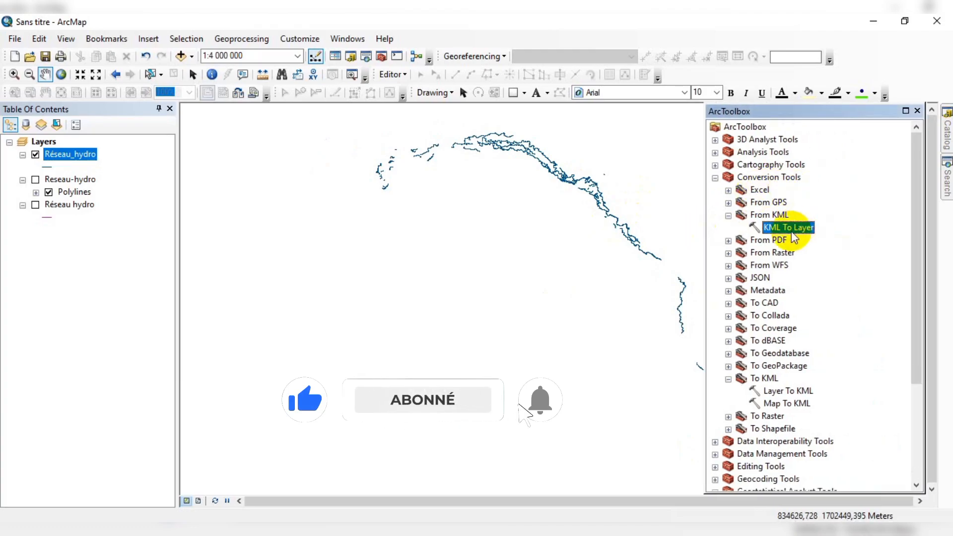
left_click(794, 392)
left_click(789, 229)
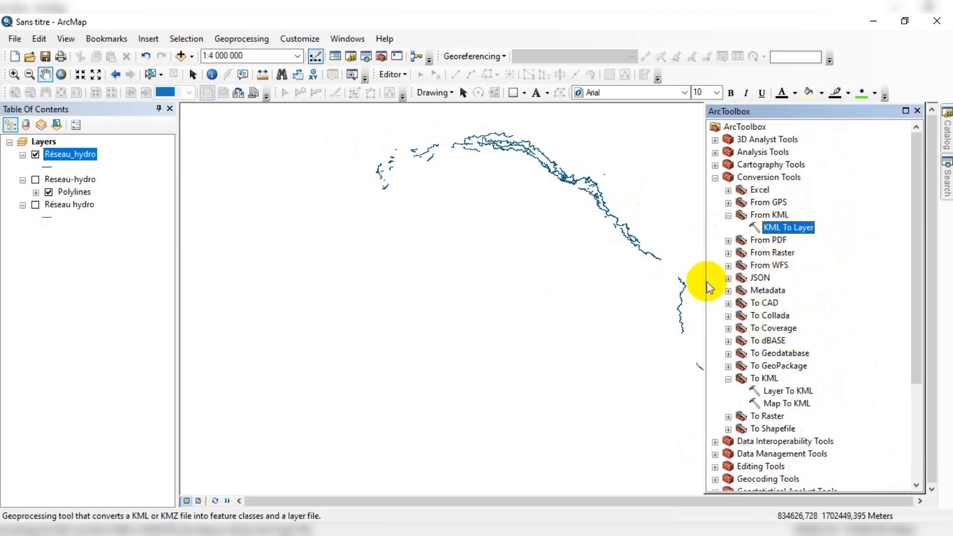
left_click_drag(704, 280, 762, 290)
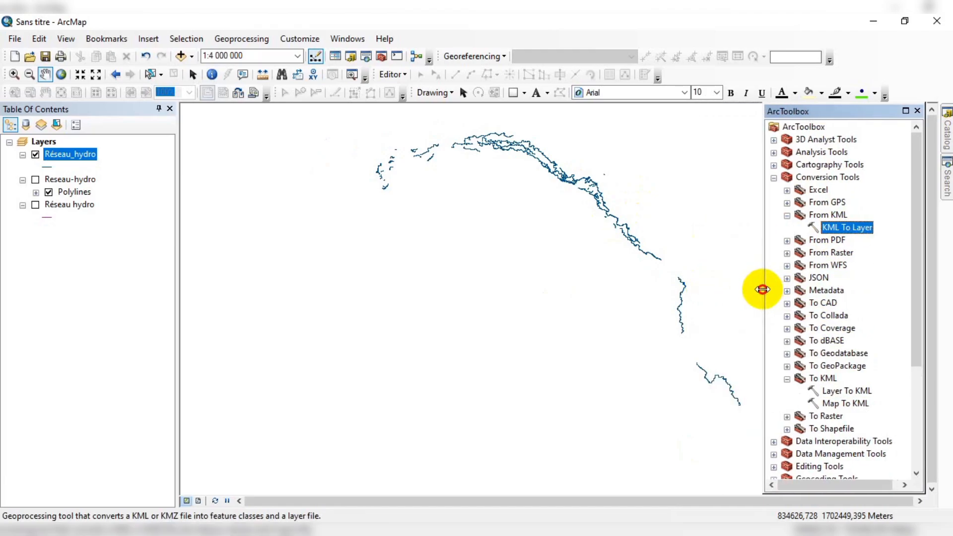